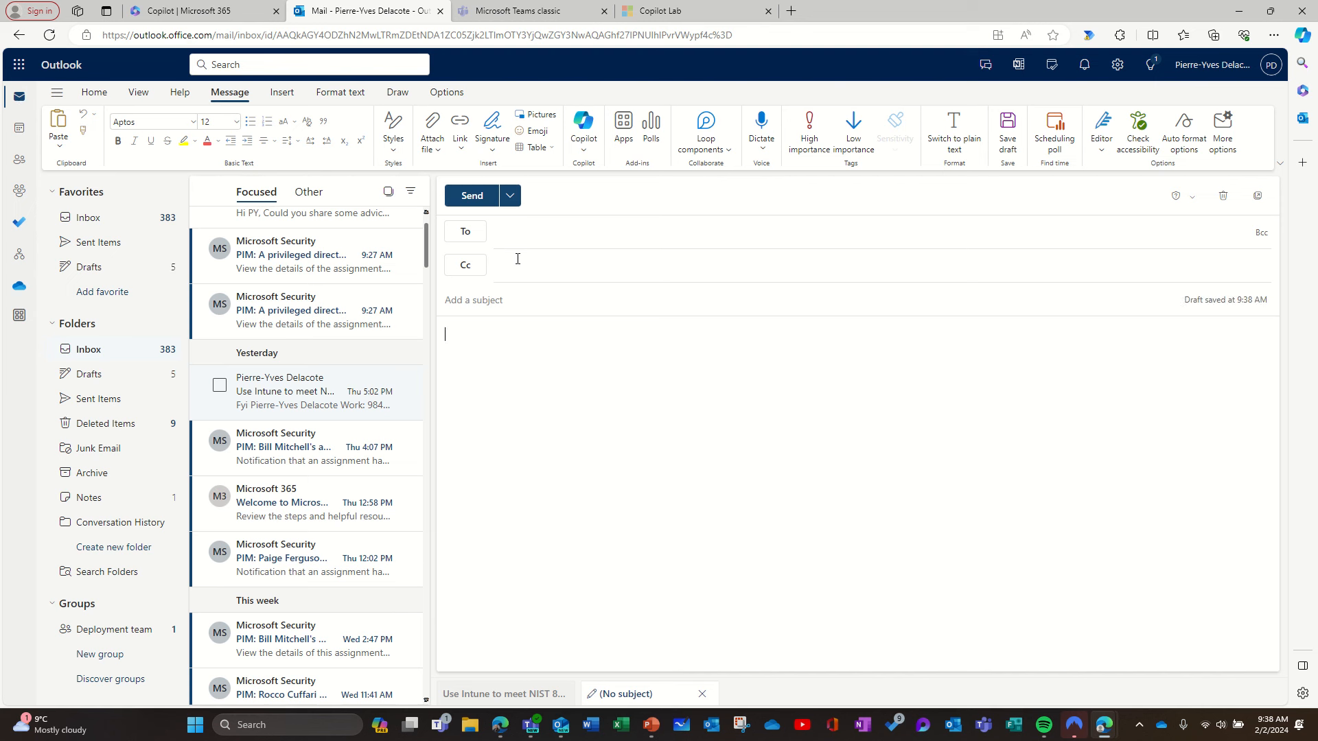
- Open Draft with Copilot in the new message and set the draft's tone to Formal
click(584, 134)
click(601, 175)
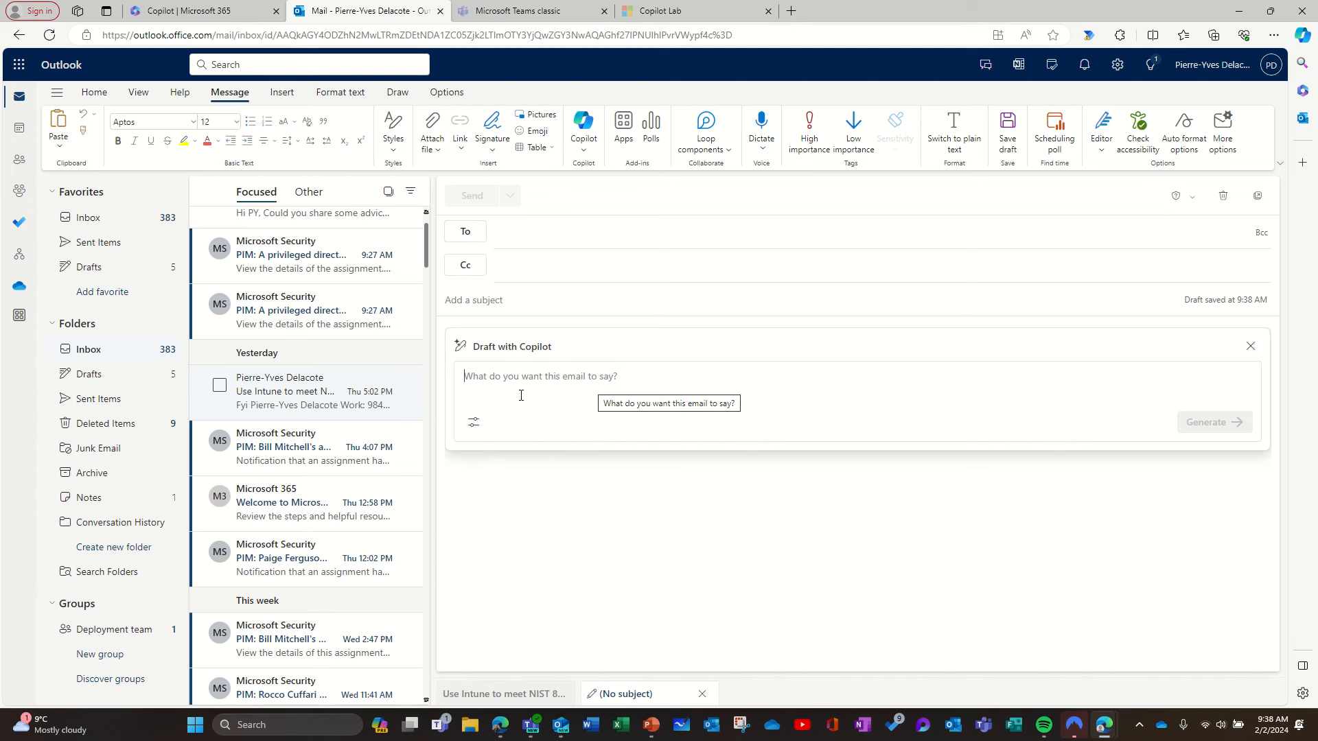
click(475, 425)
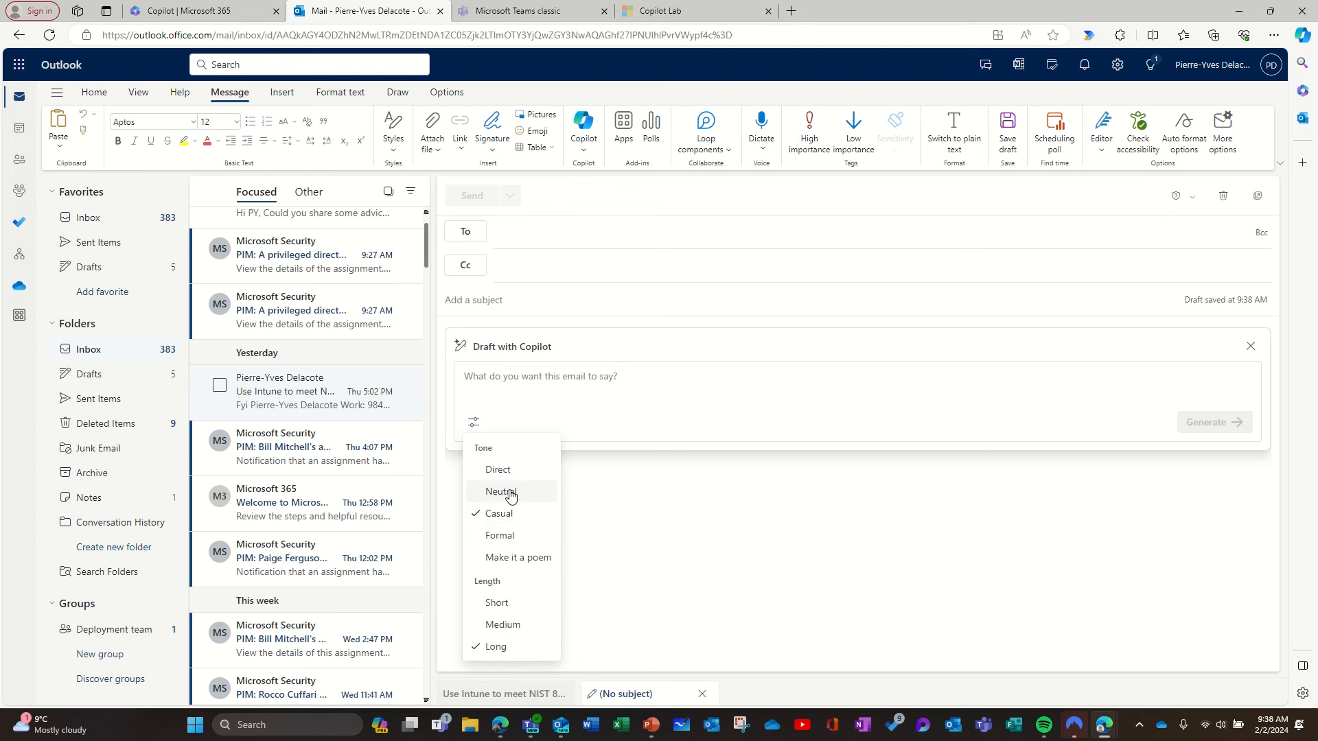
click(515, 538)
- Write a prompt to send an email to the named C-suite recipient explaining how Teams adoption is the tip of the iceberg of his digital transformation journey
click(581, 398)
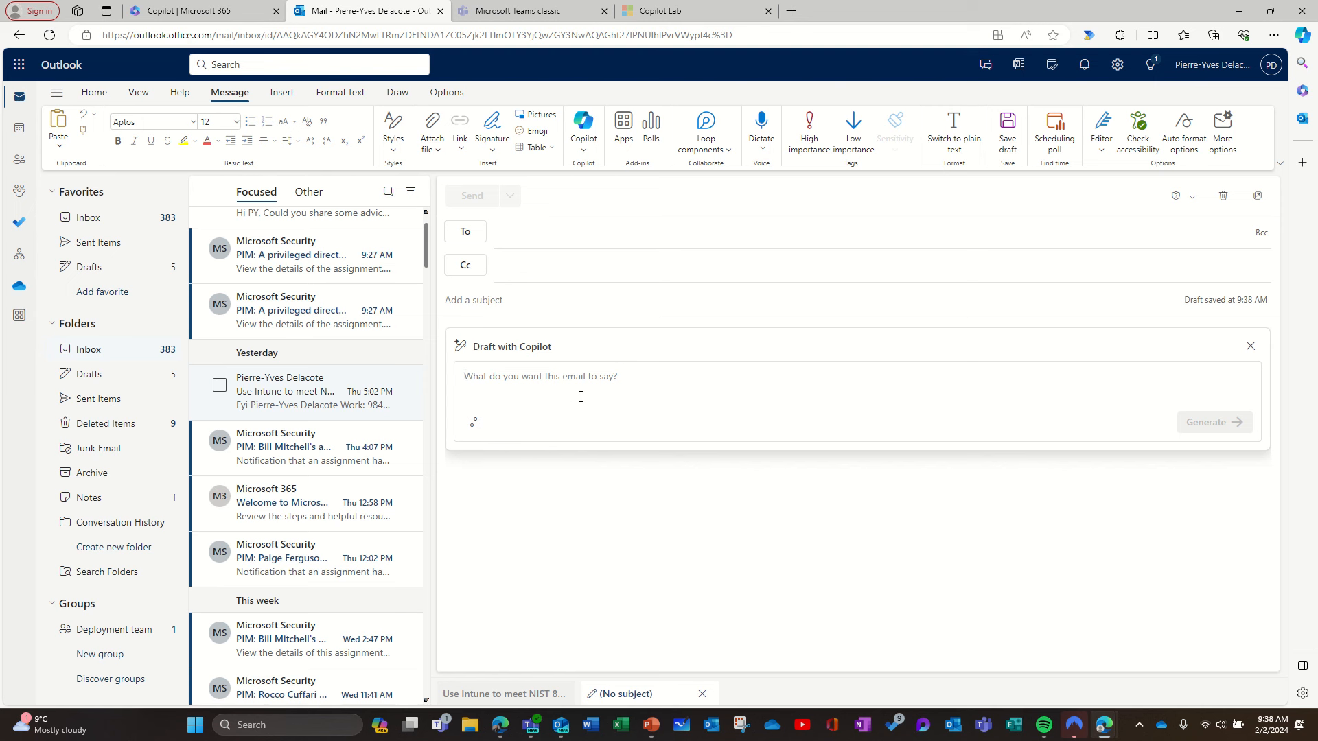
text(Send )
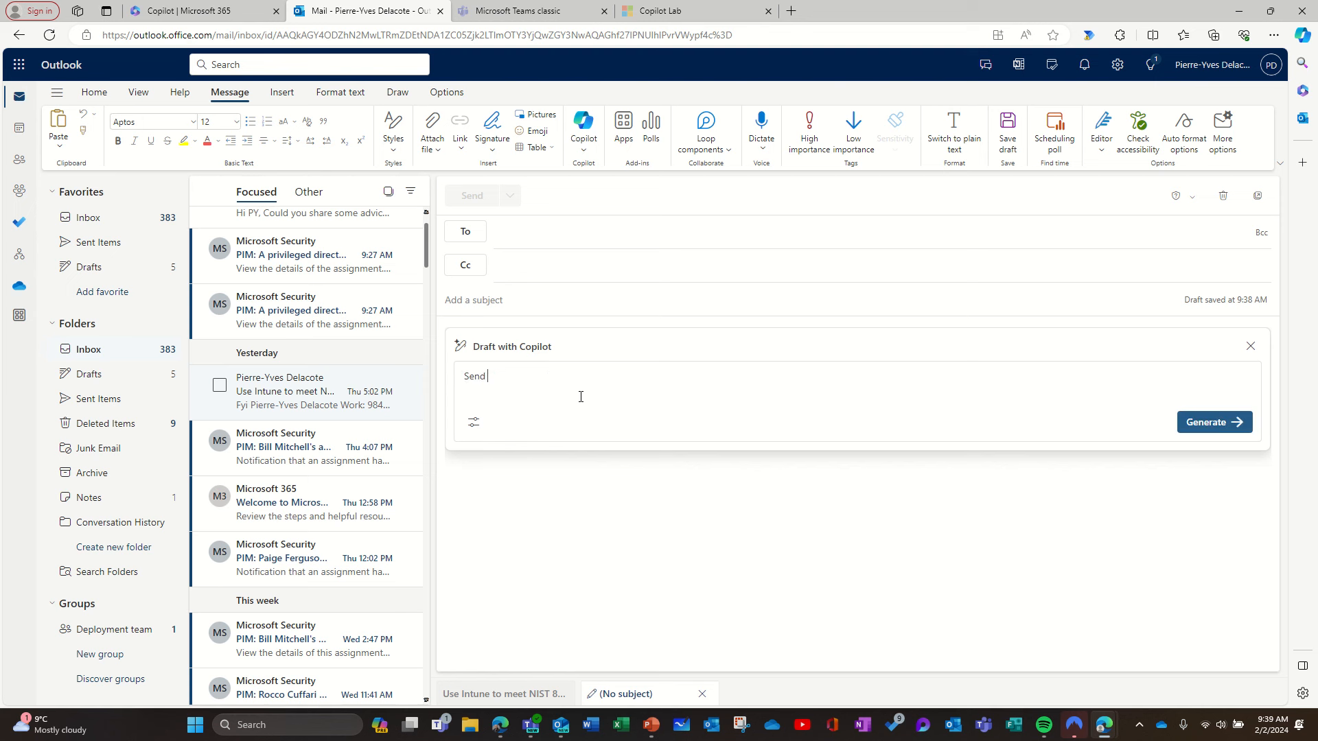
text(an email)
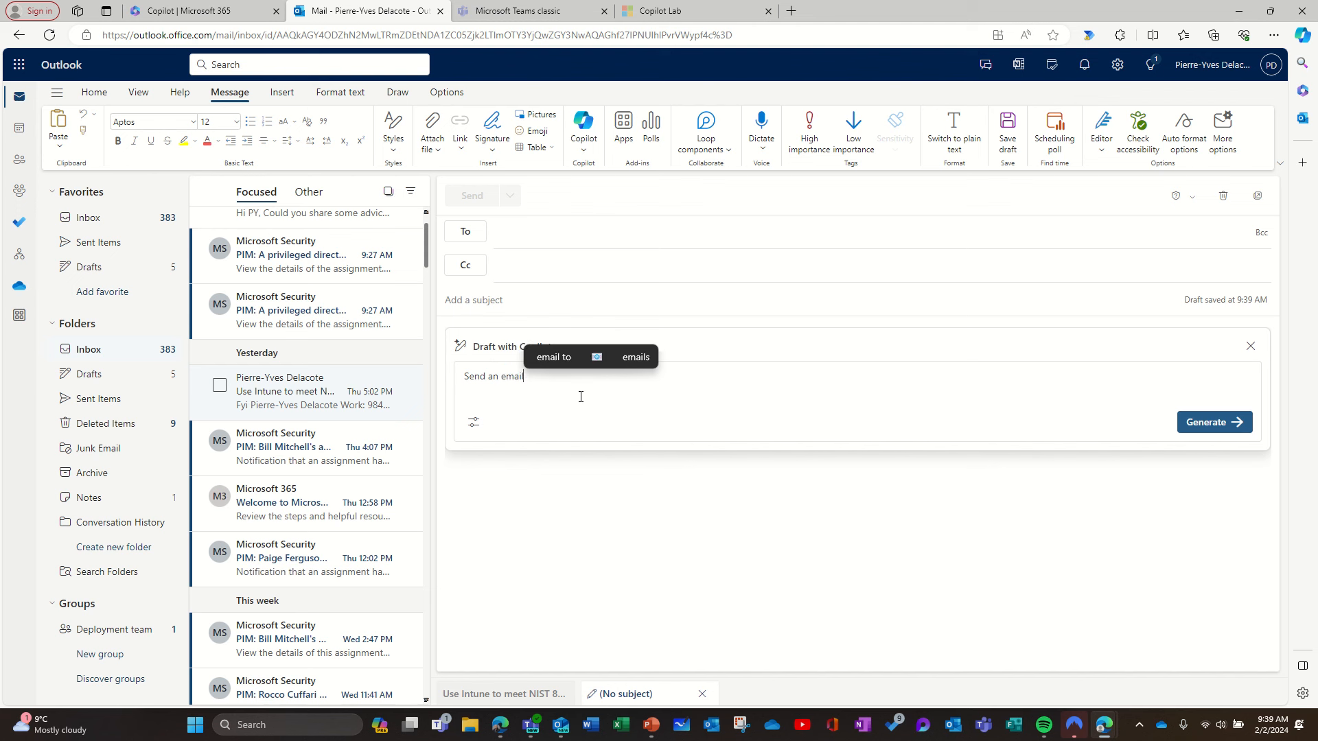
text( to John)
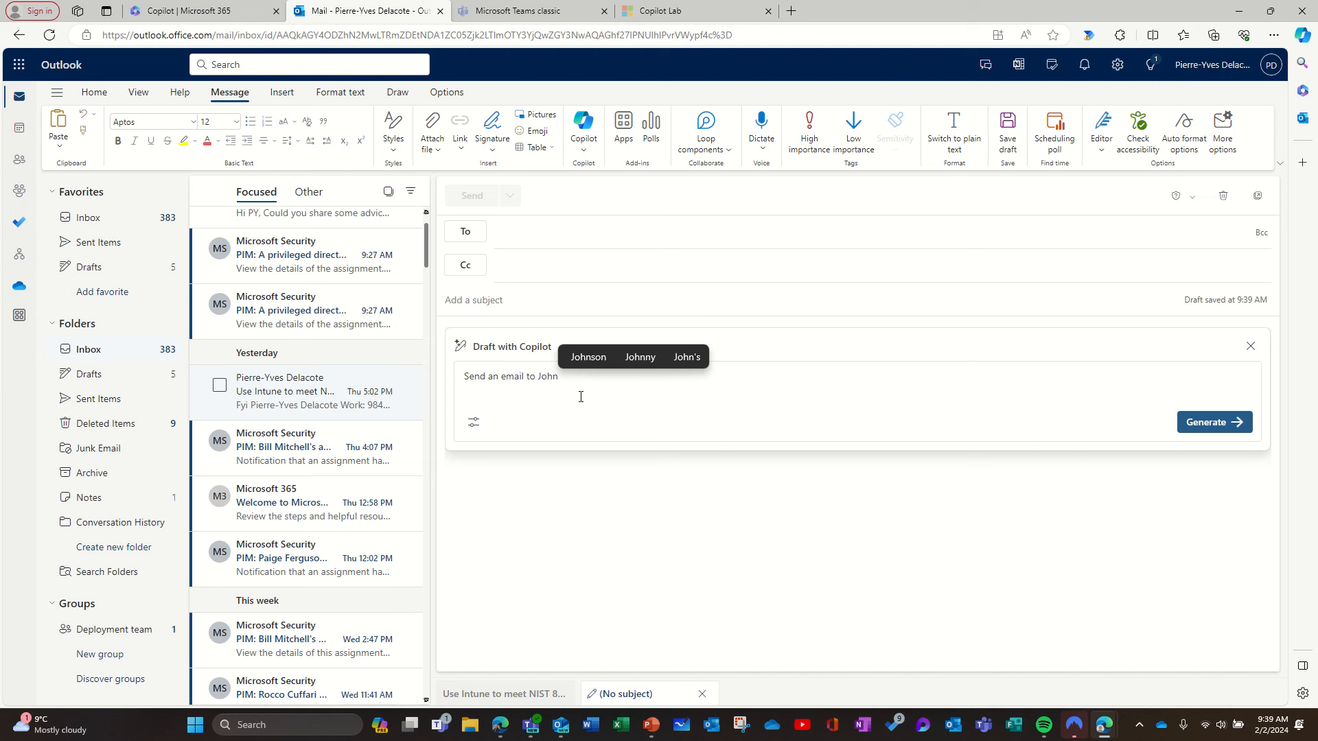
text( a C)
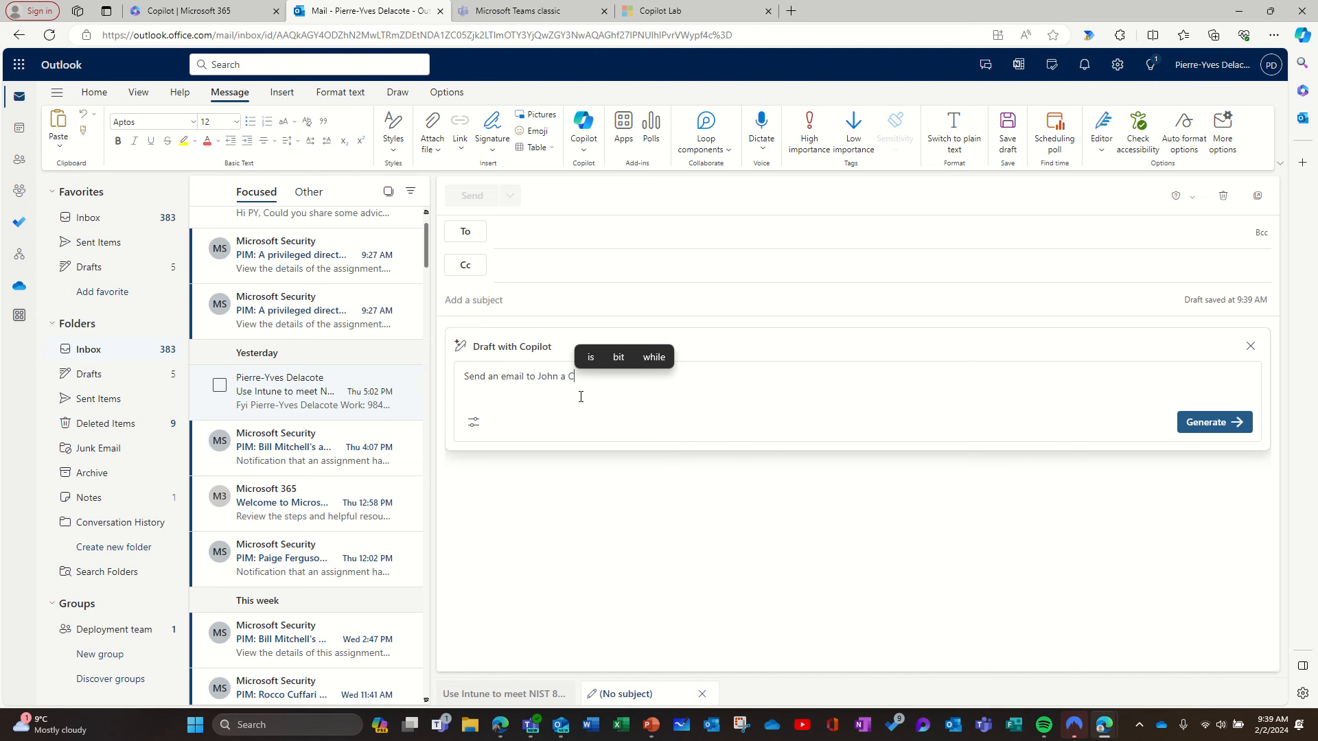
text(-suite)
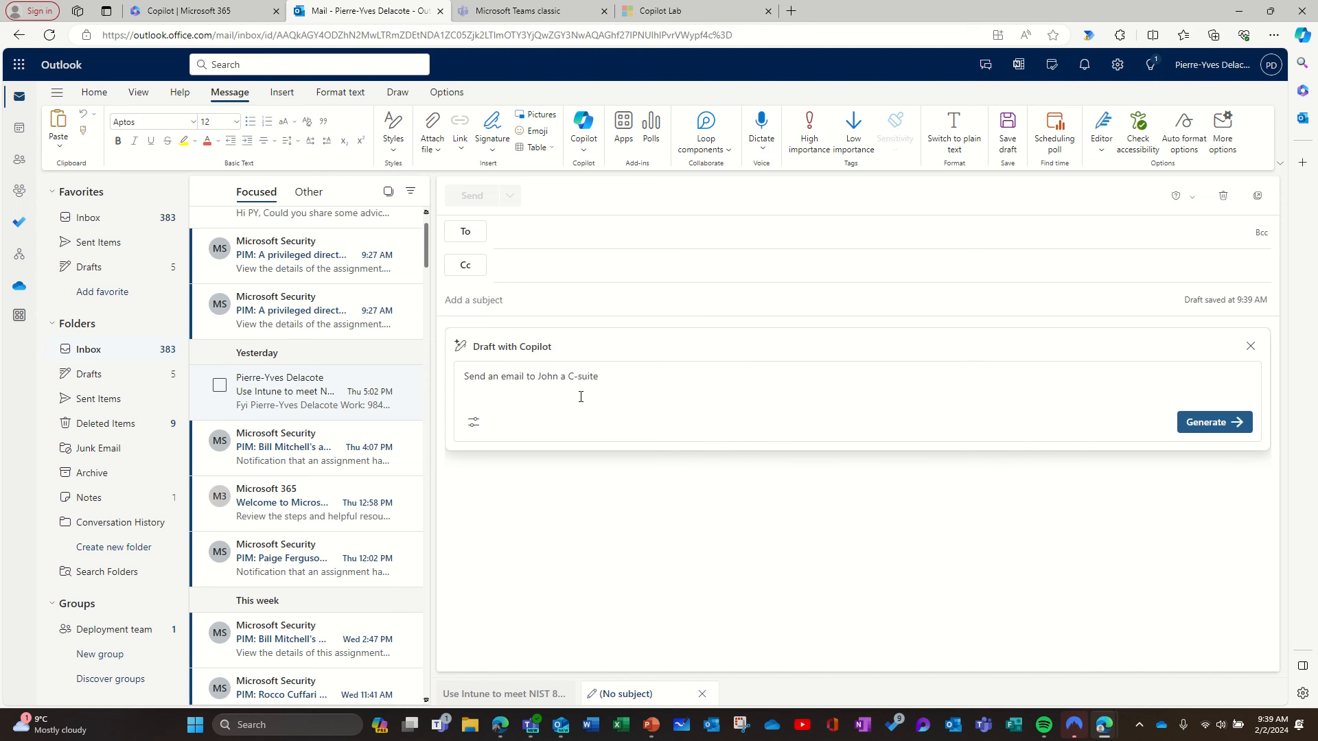
text( explainin)
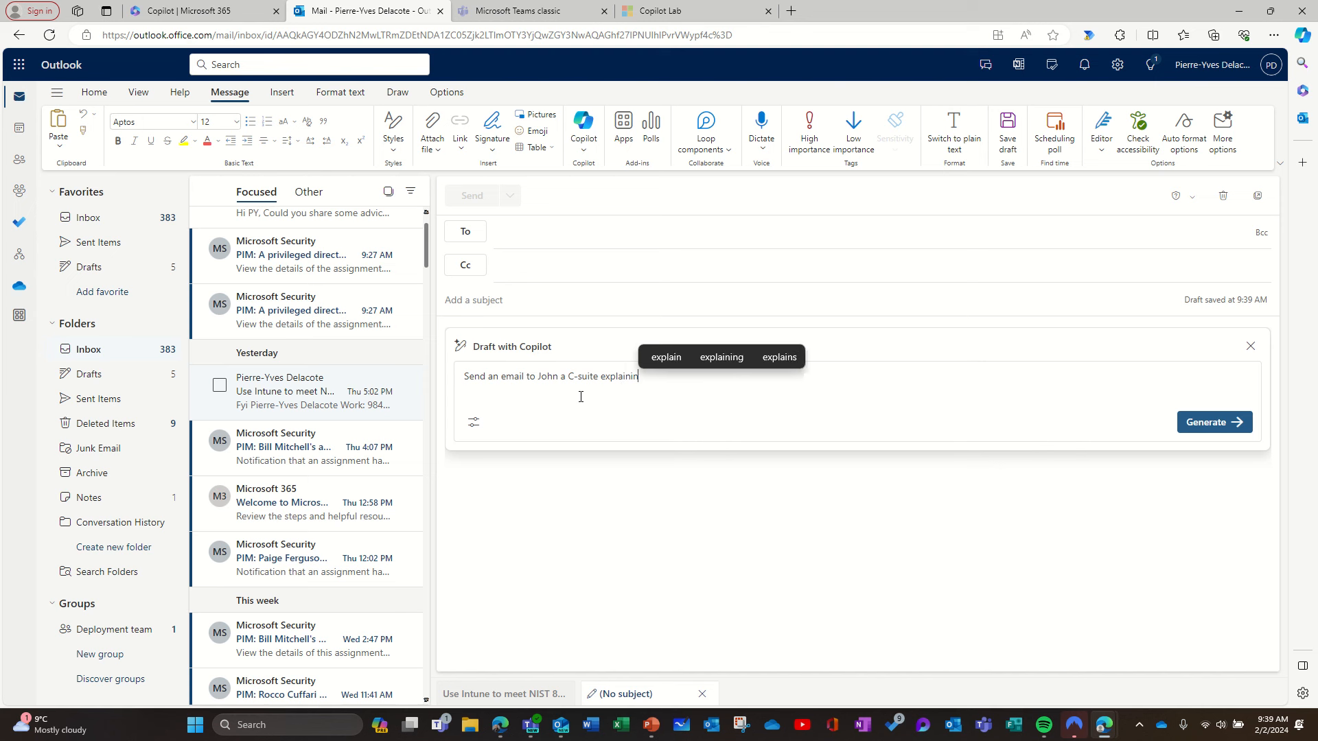
text(g how)
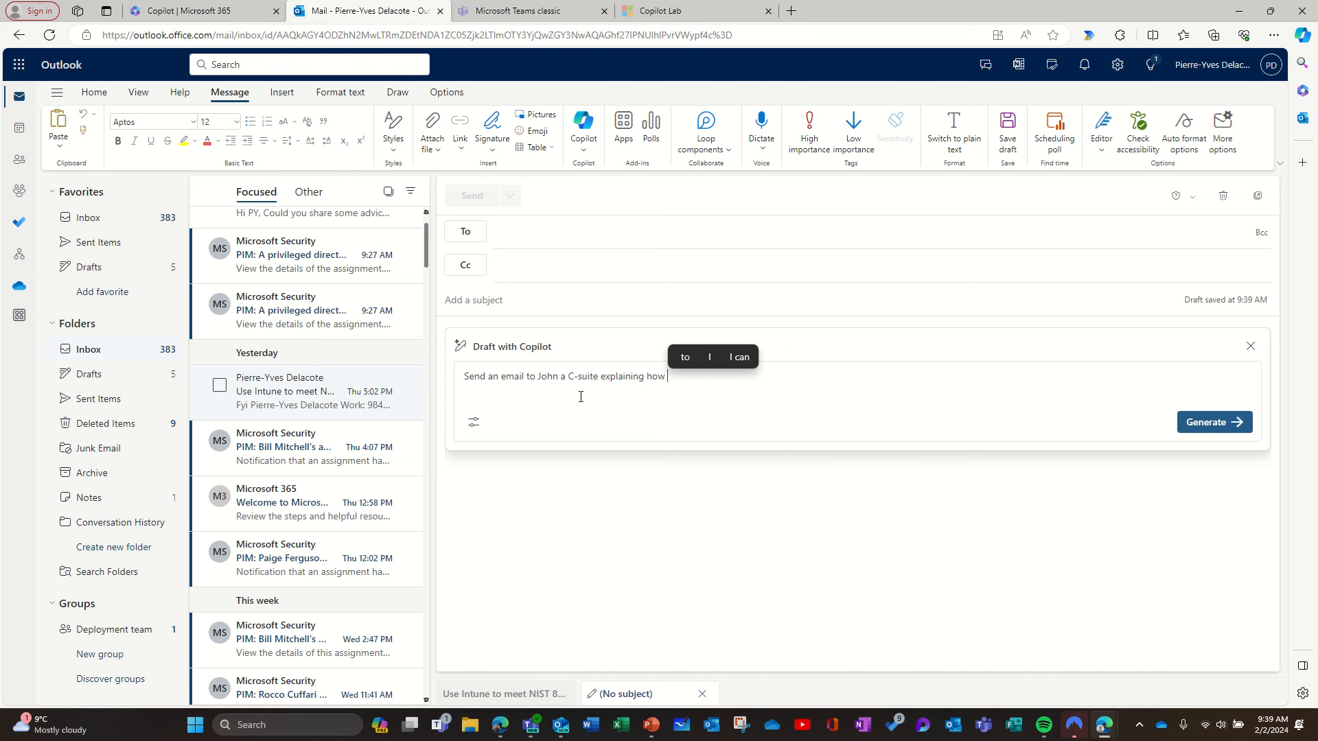
text(Teams a)
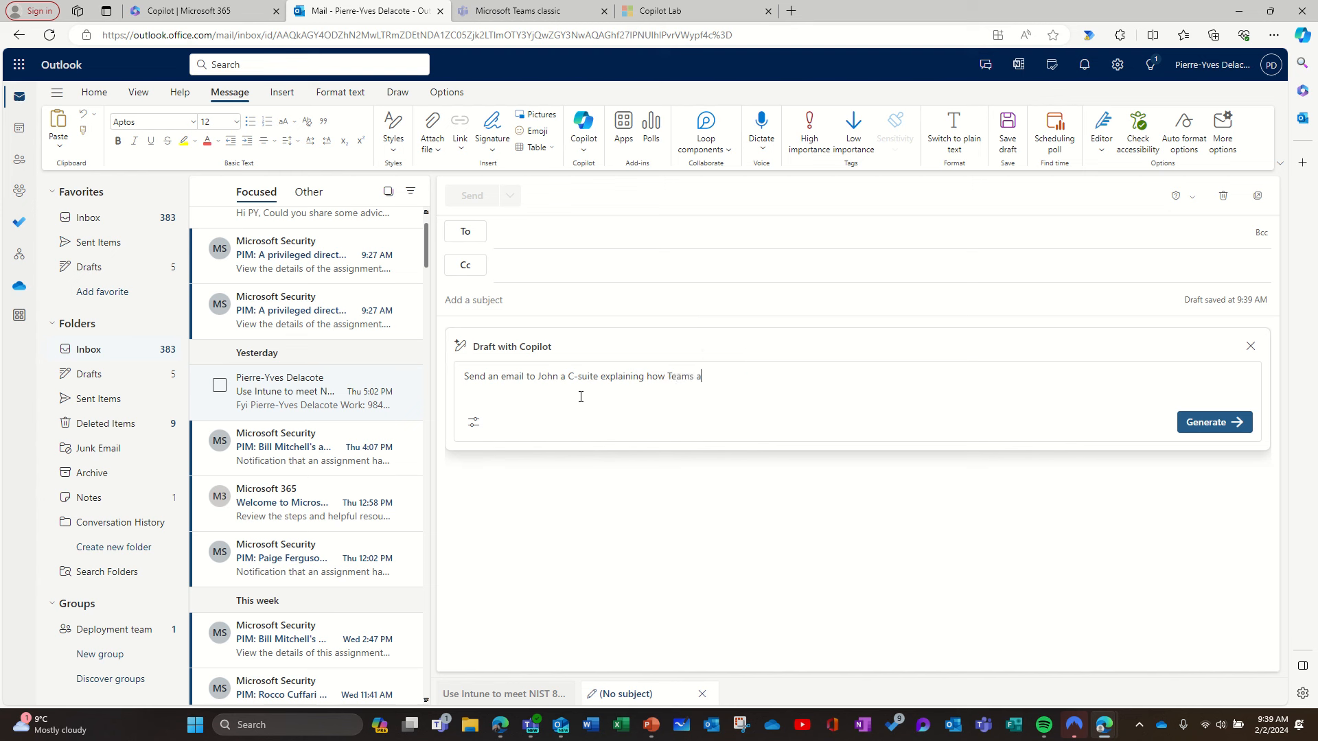
text(doption i)
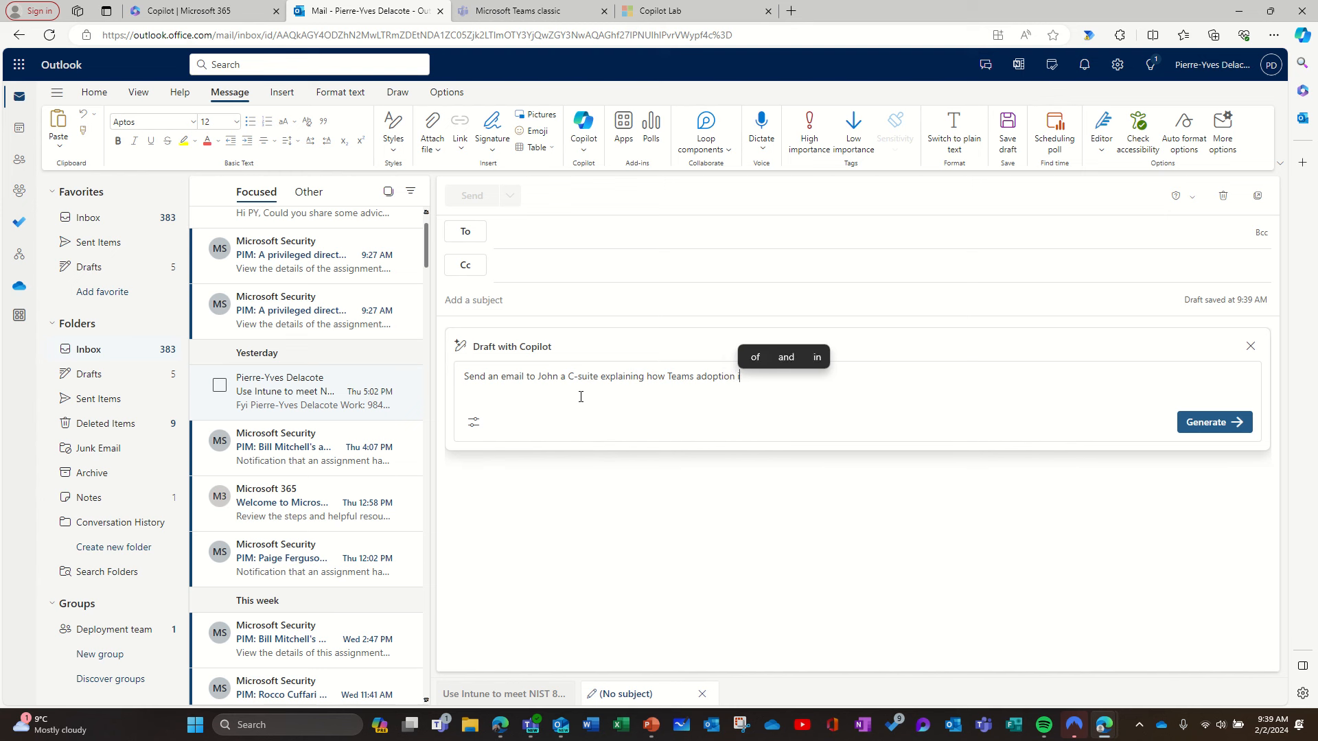
text(s the t)
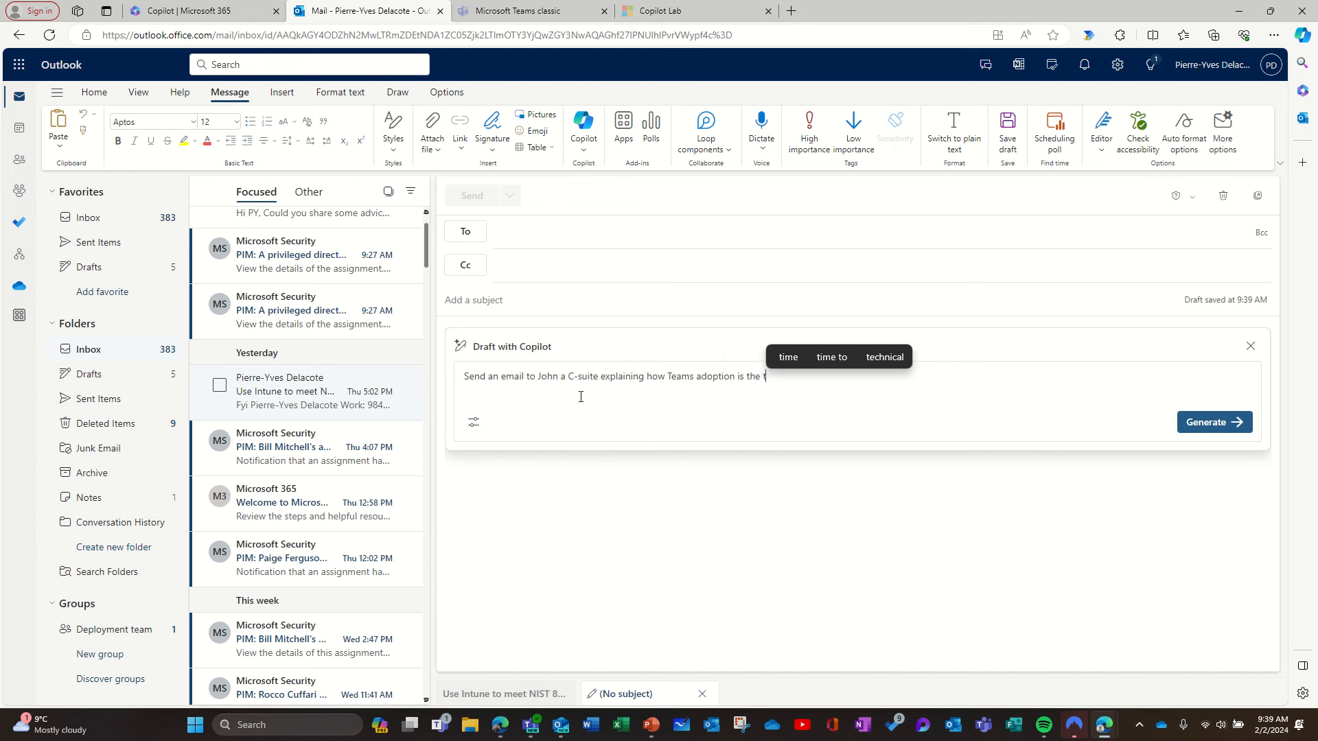
text(ip of)
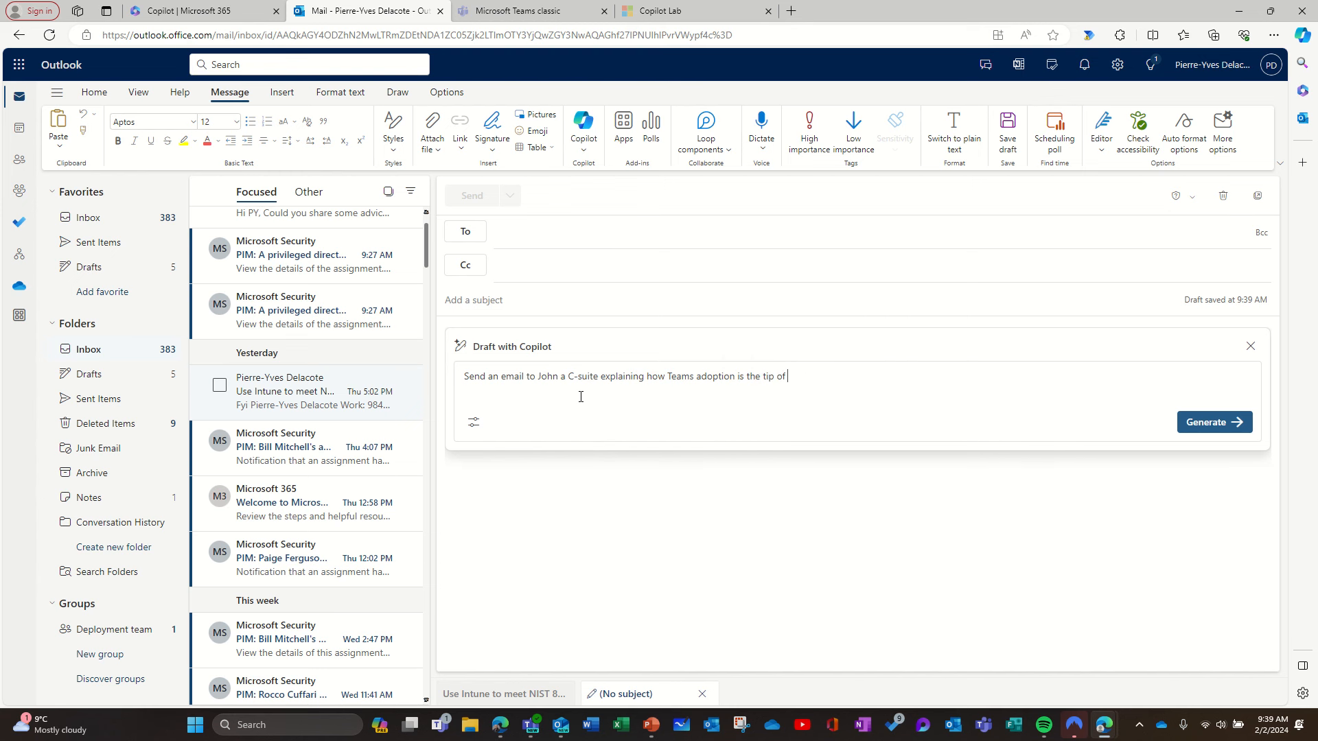
text( the icebe)
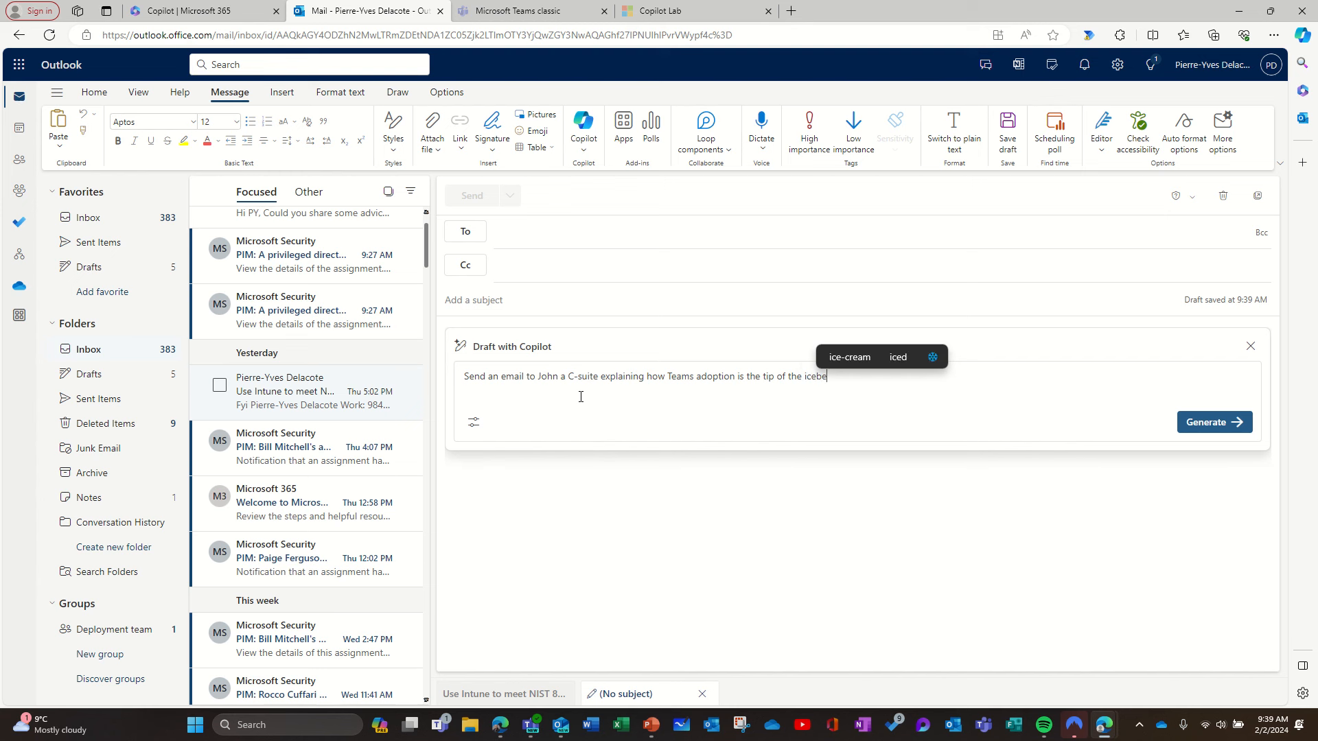
text(rg)
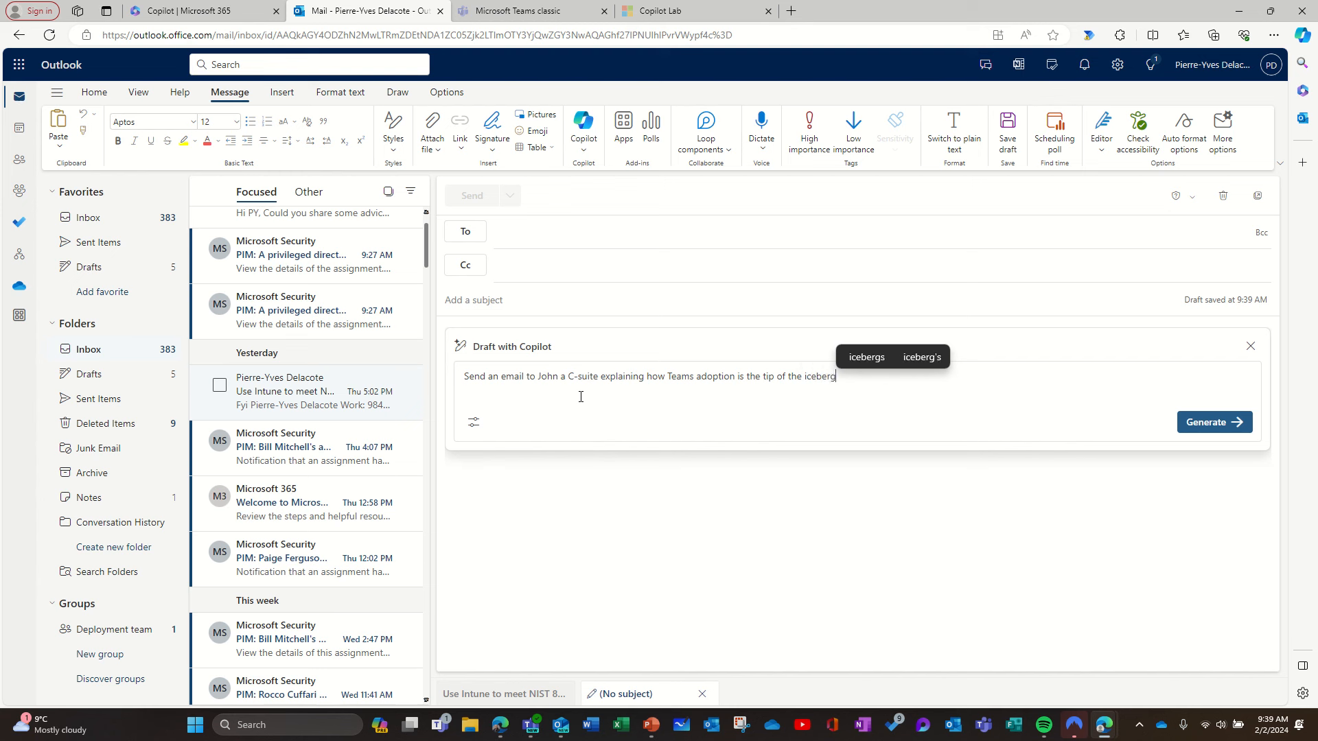
text( of)
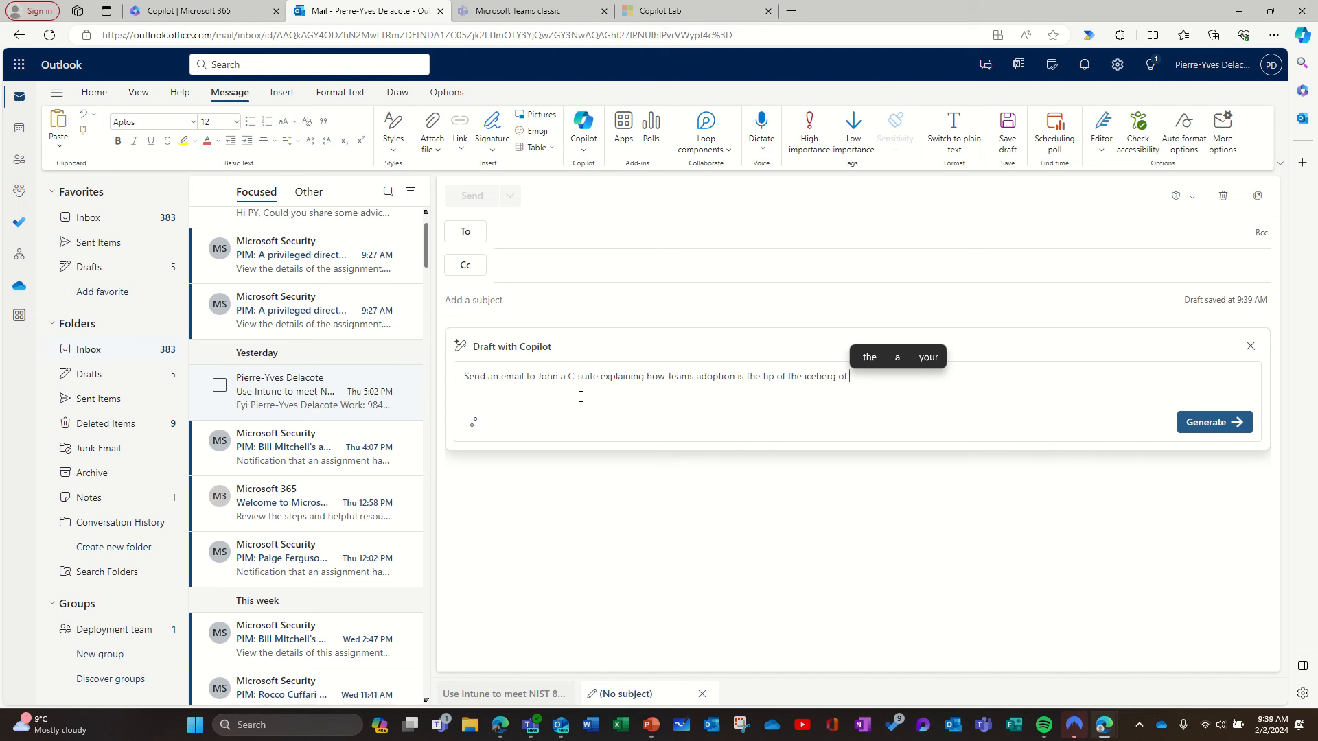
text( his digita)
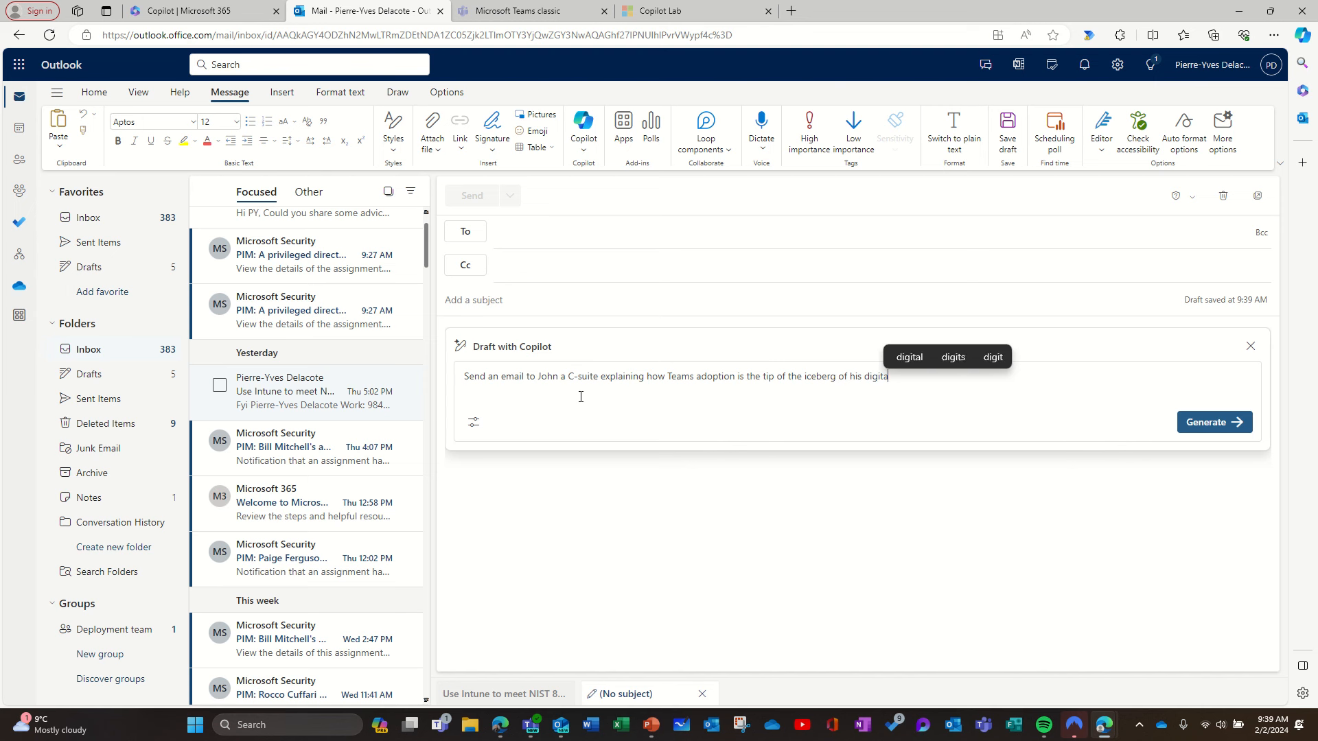
text(l transfor)
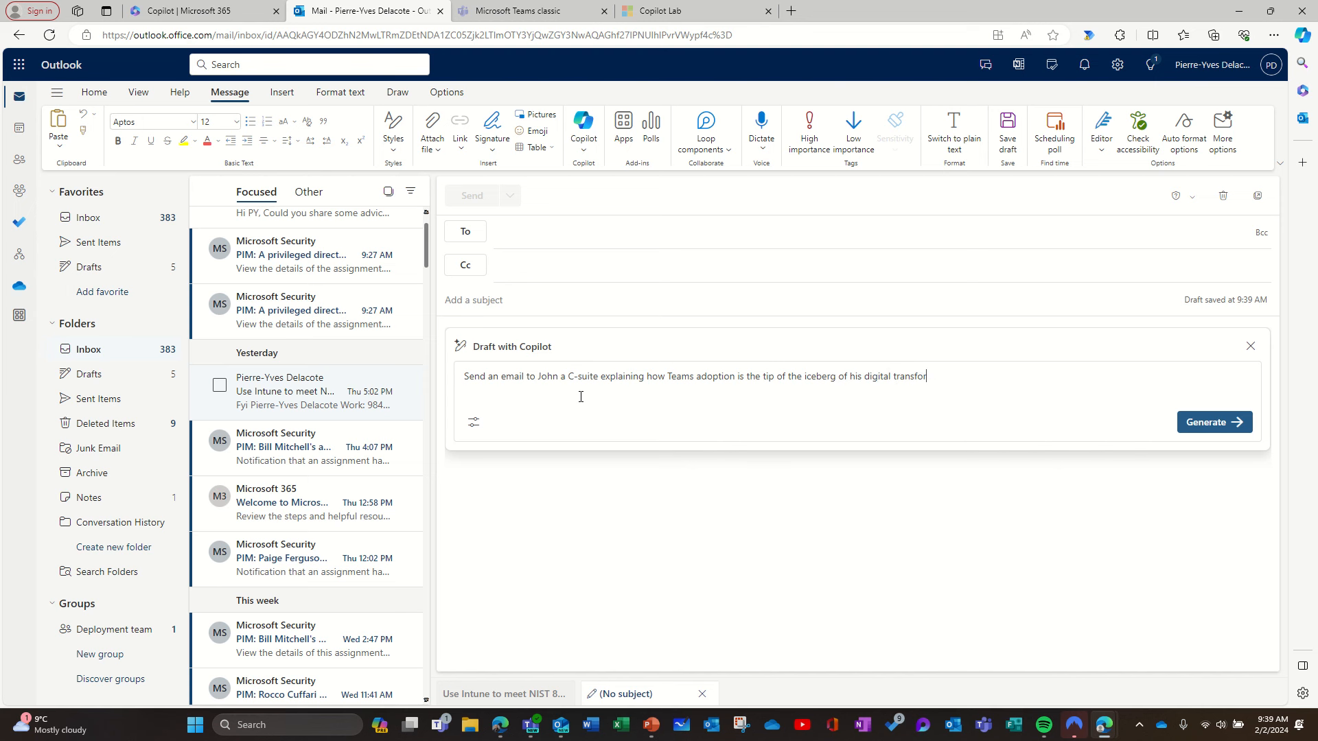
text(mation j)
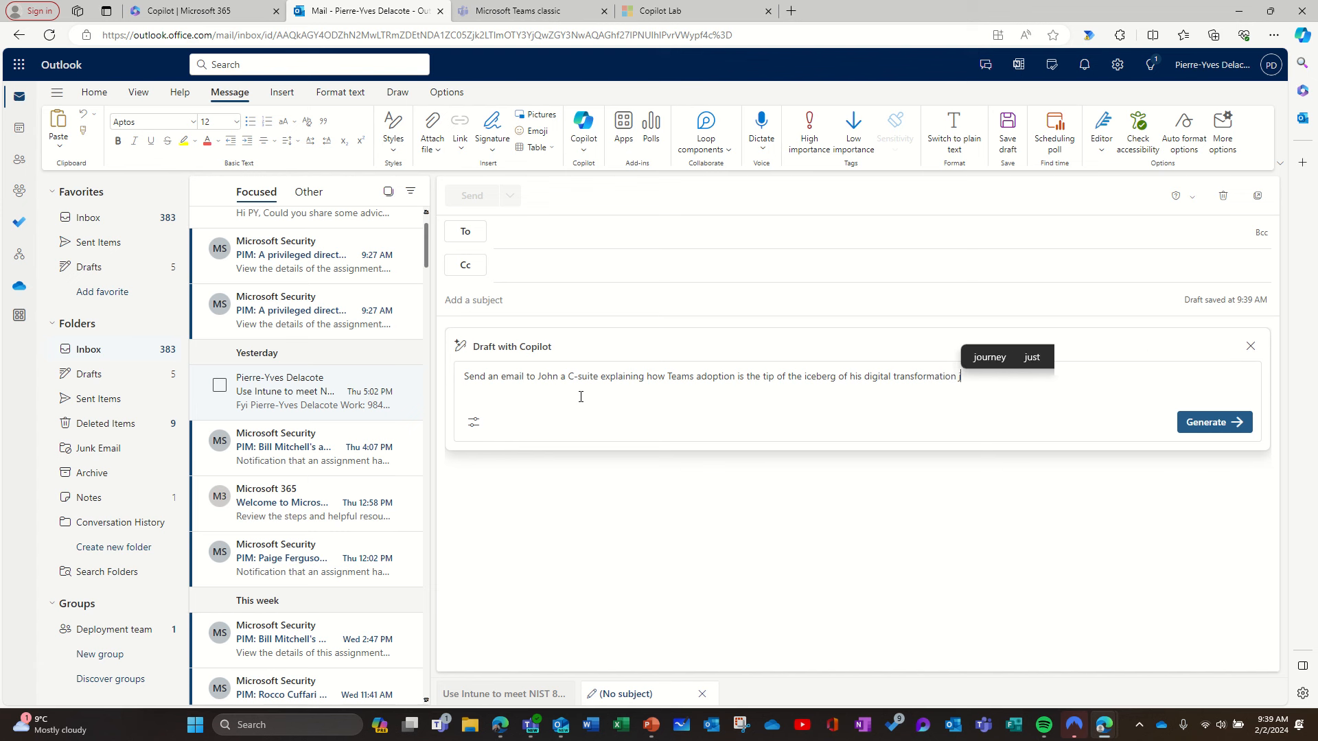
text(ourney. )
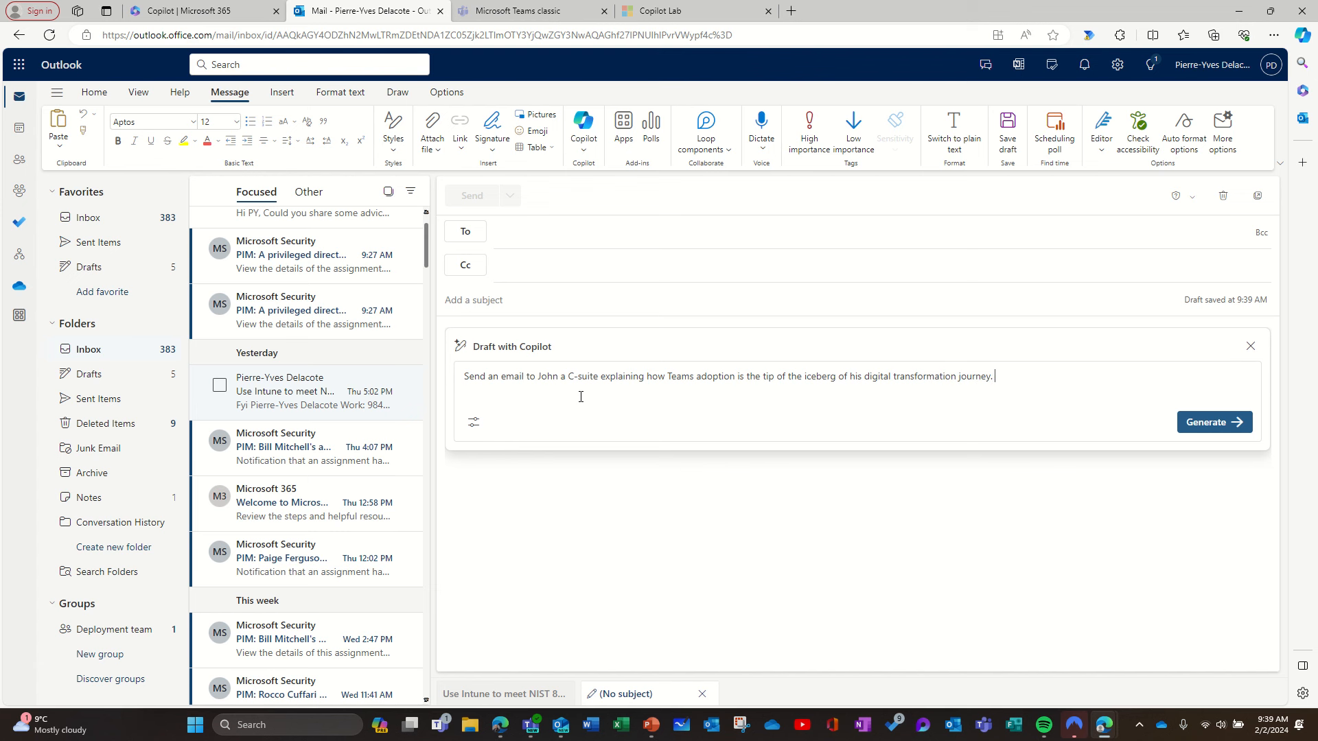
- Add "Explain why cultural transformation should be at the art of the project." to the prompt and generate the draft
text(Explai)
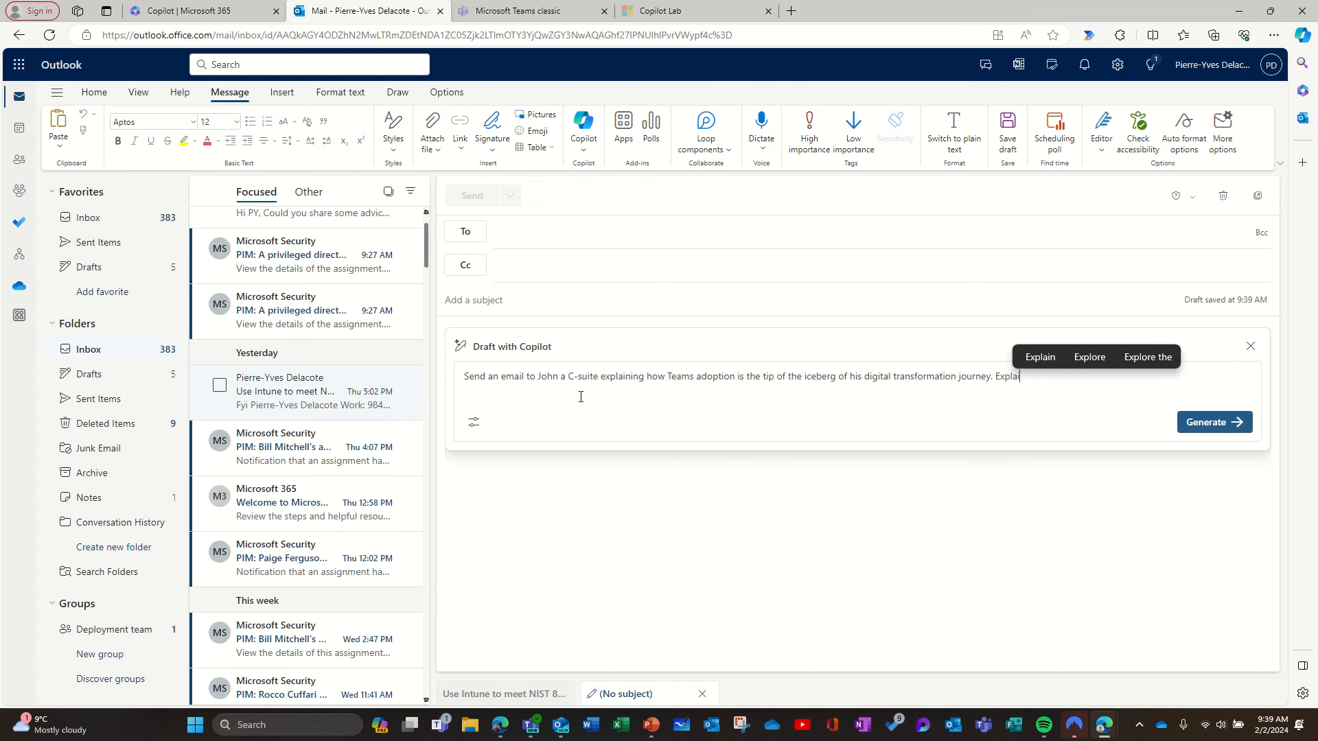
text(n why c)
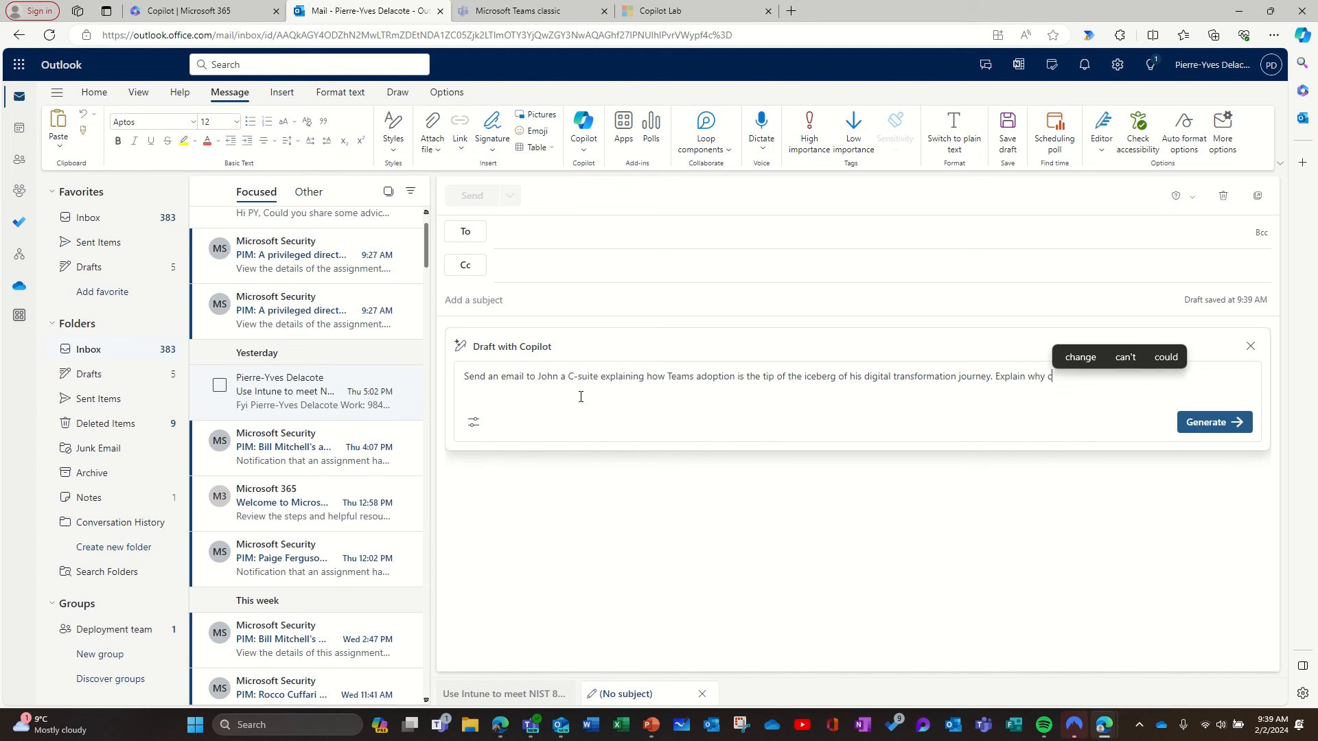
text(ultural tran)
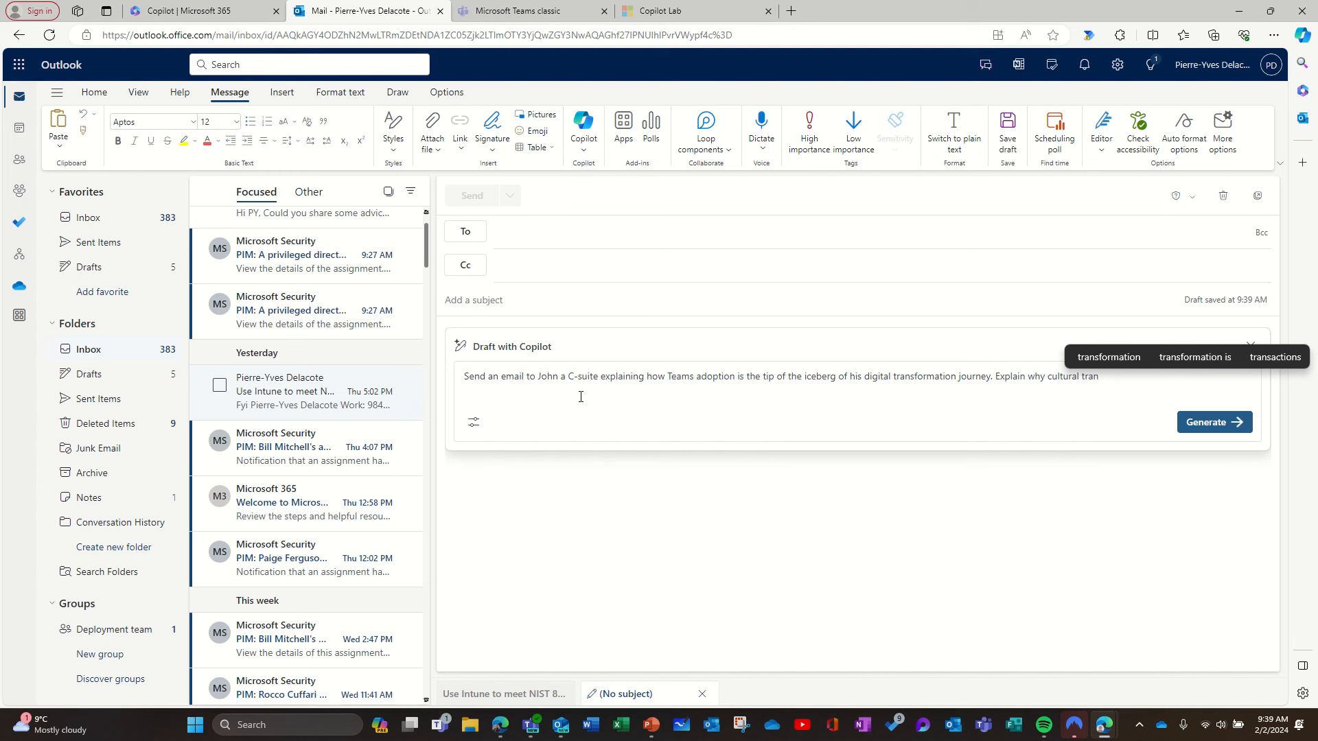
text(sformatio)
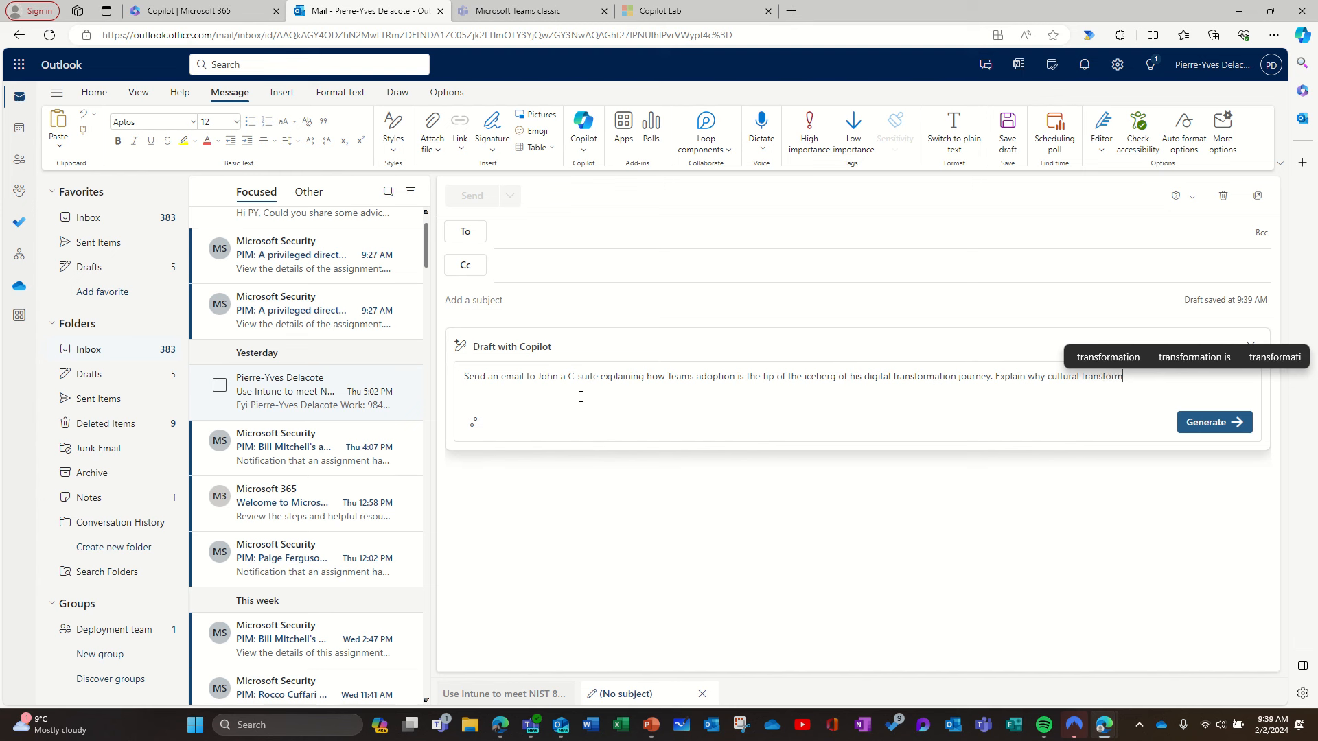
text(n sho)
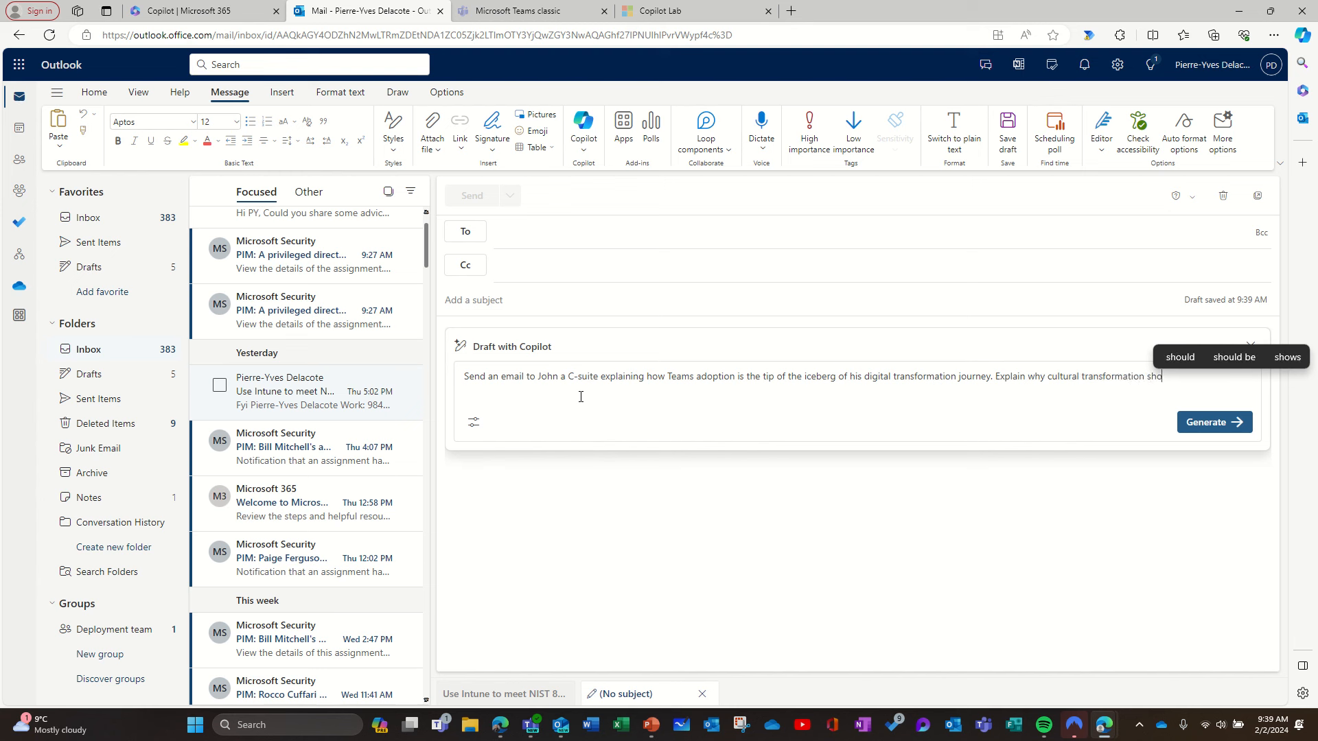
text(uld be at th)
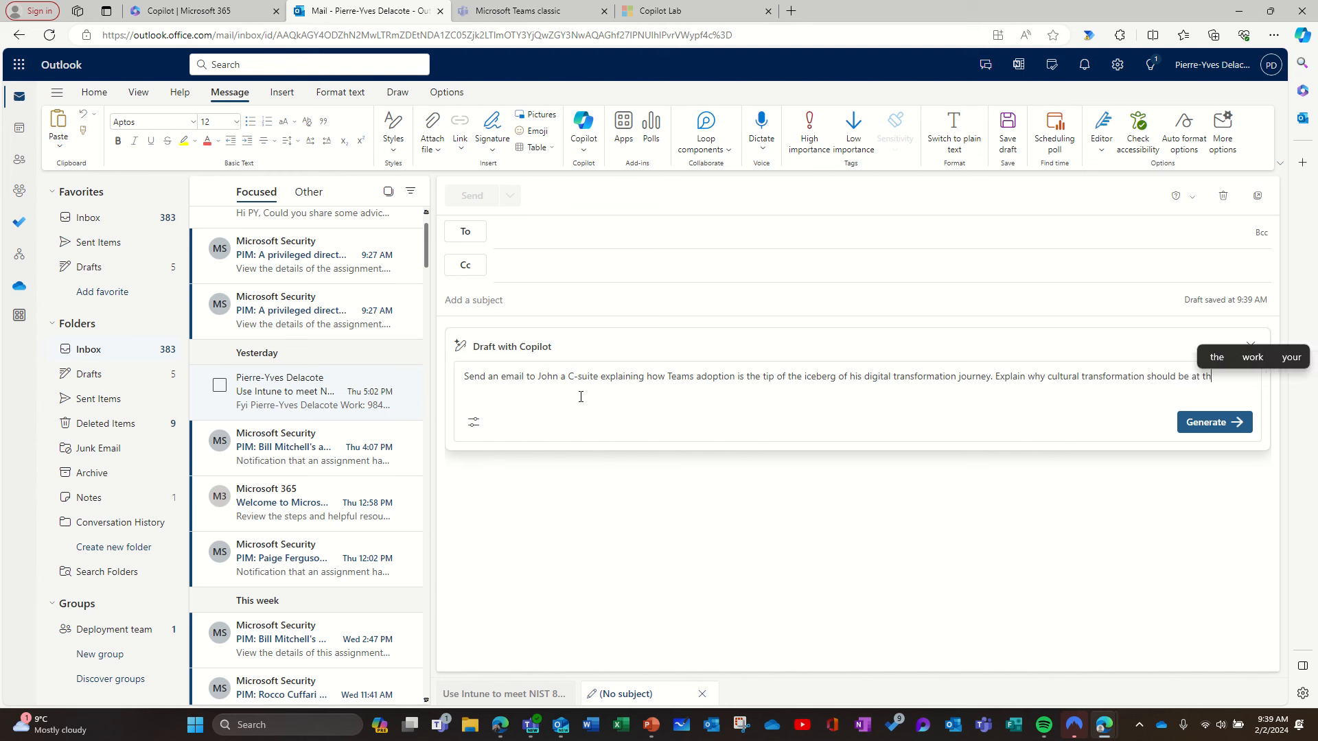
text(e art of )
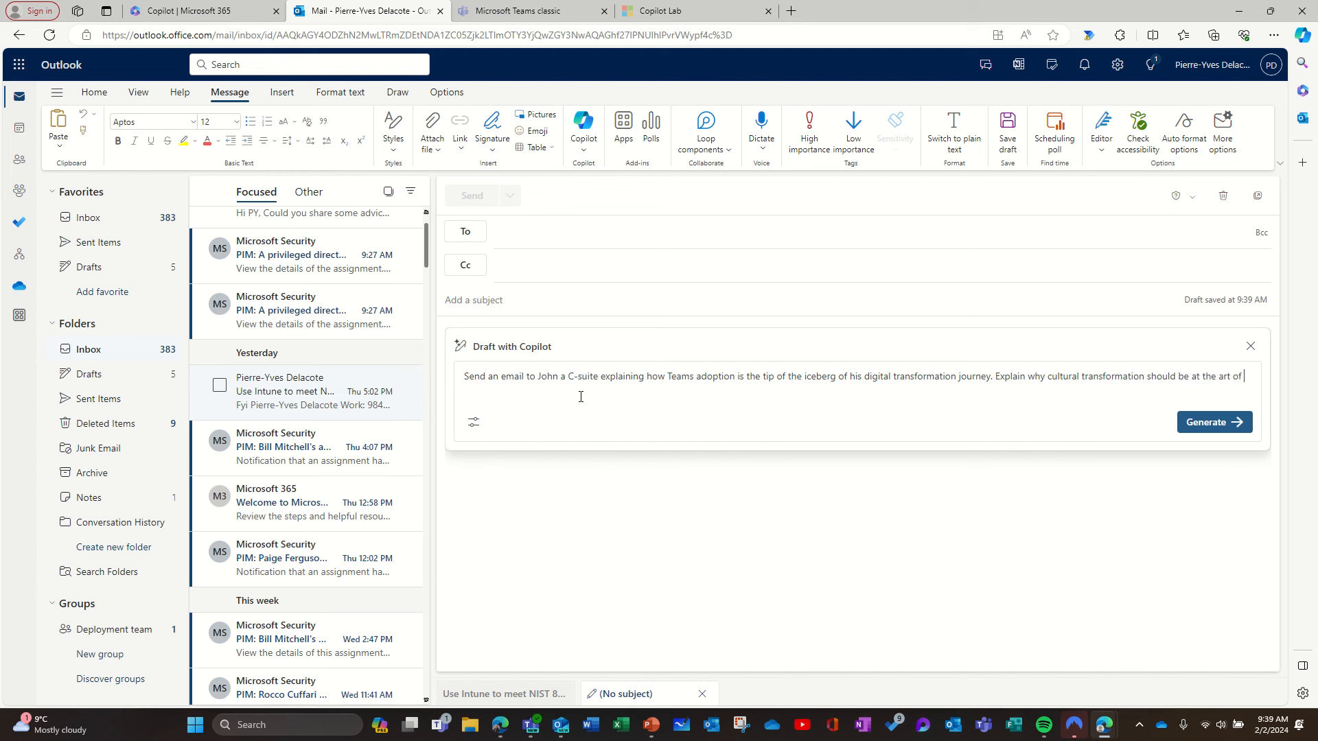
text(the proje)
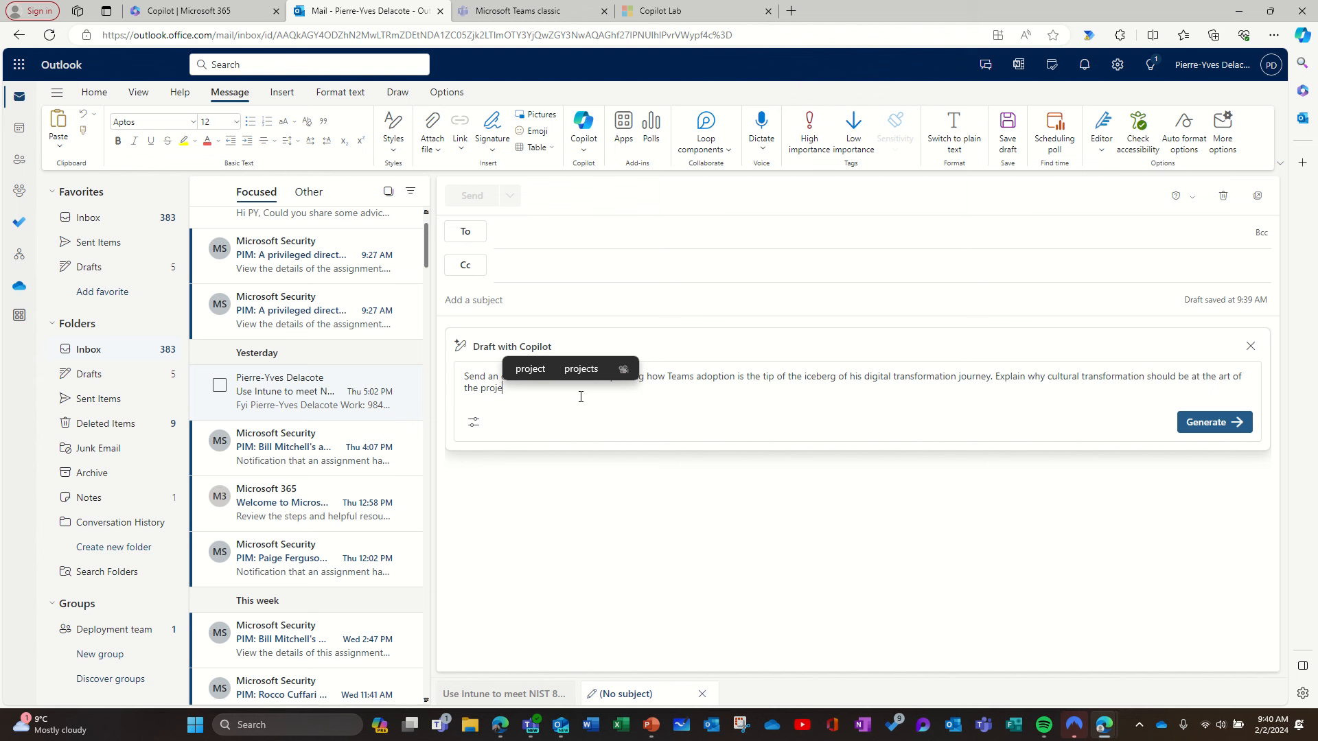
text(ct.)
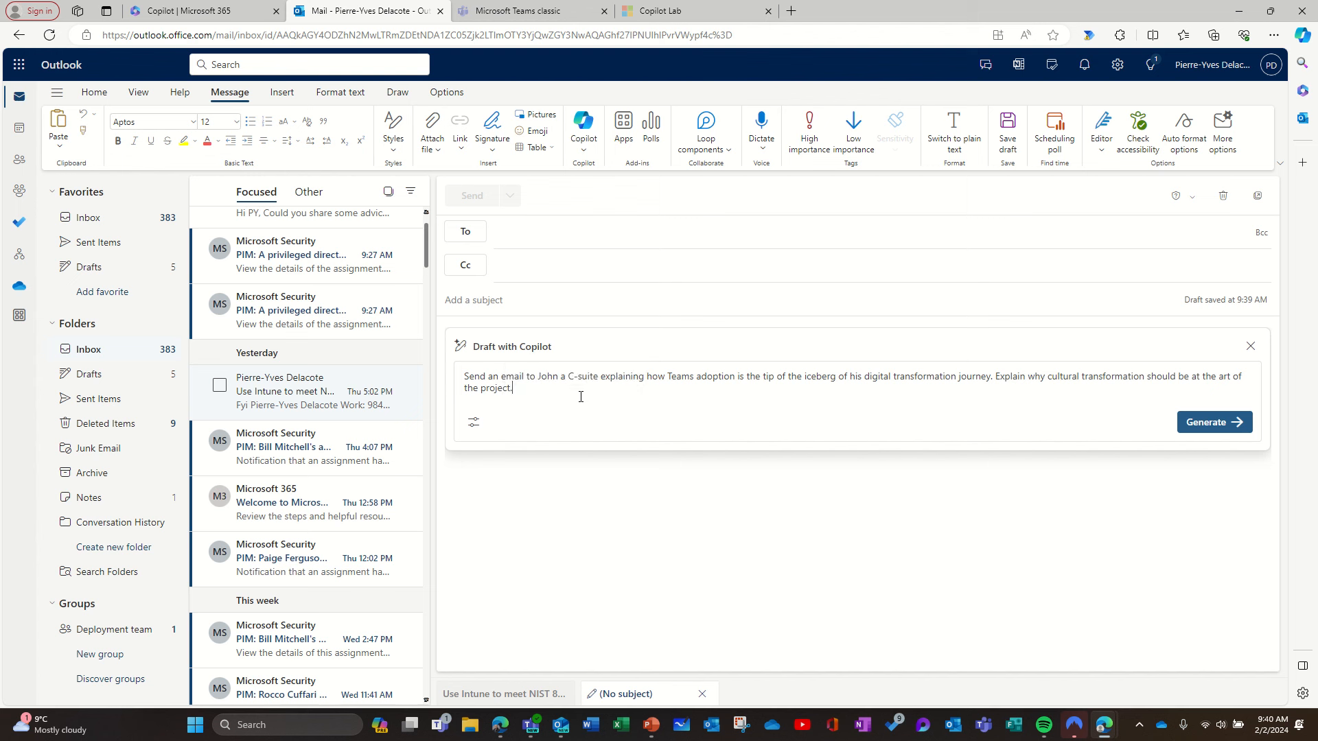
click(1182, 423)
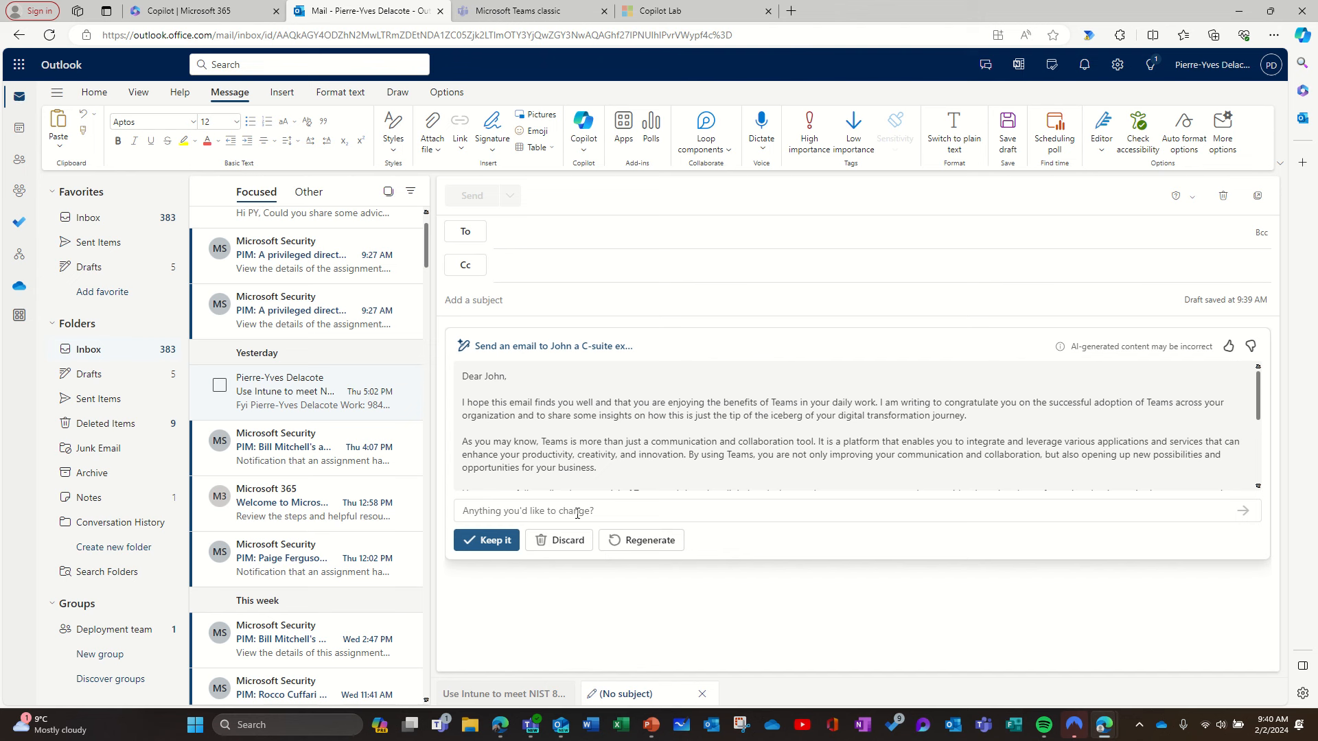
- Ask Copilot to revise the draft with the instruction get rid of "I hope this email finds you well", copying the phrase from the draft
text(get rid o)
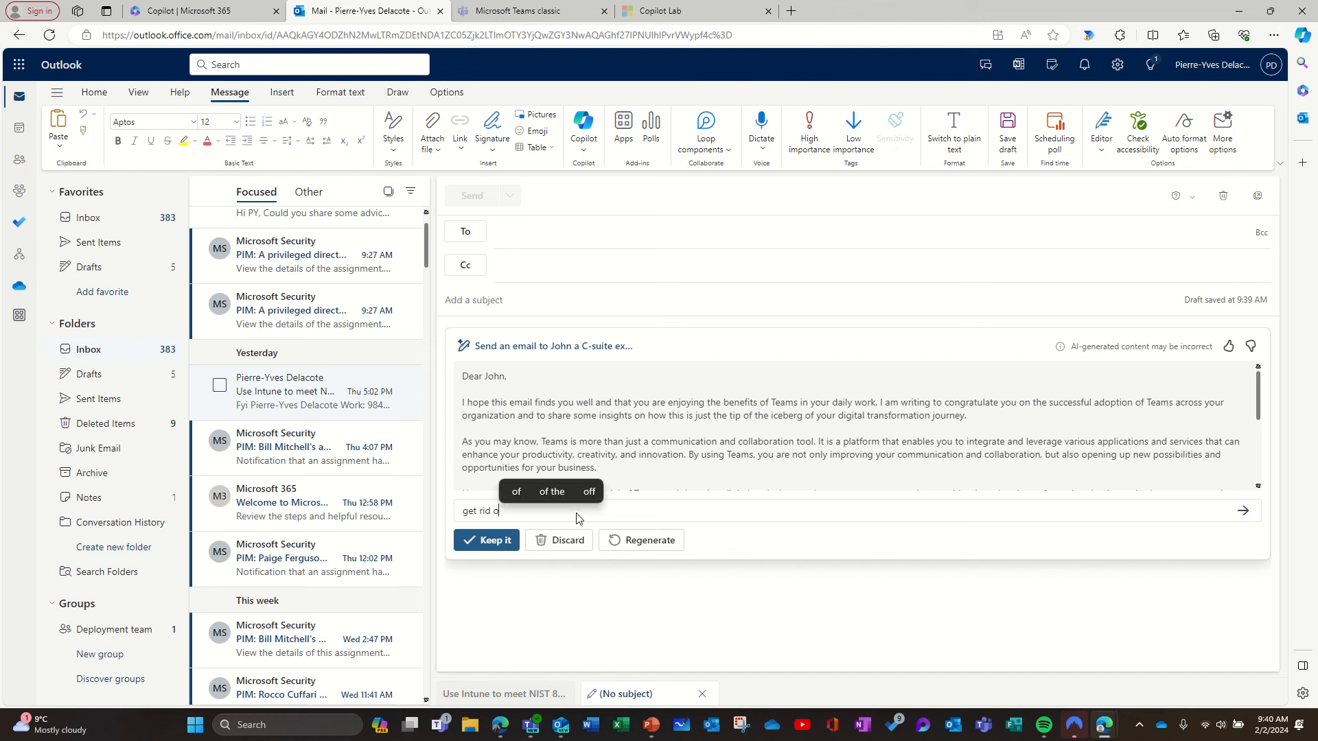
text(f)
drag(464, 405, 595, 401)
key(ctrl+c)
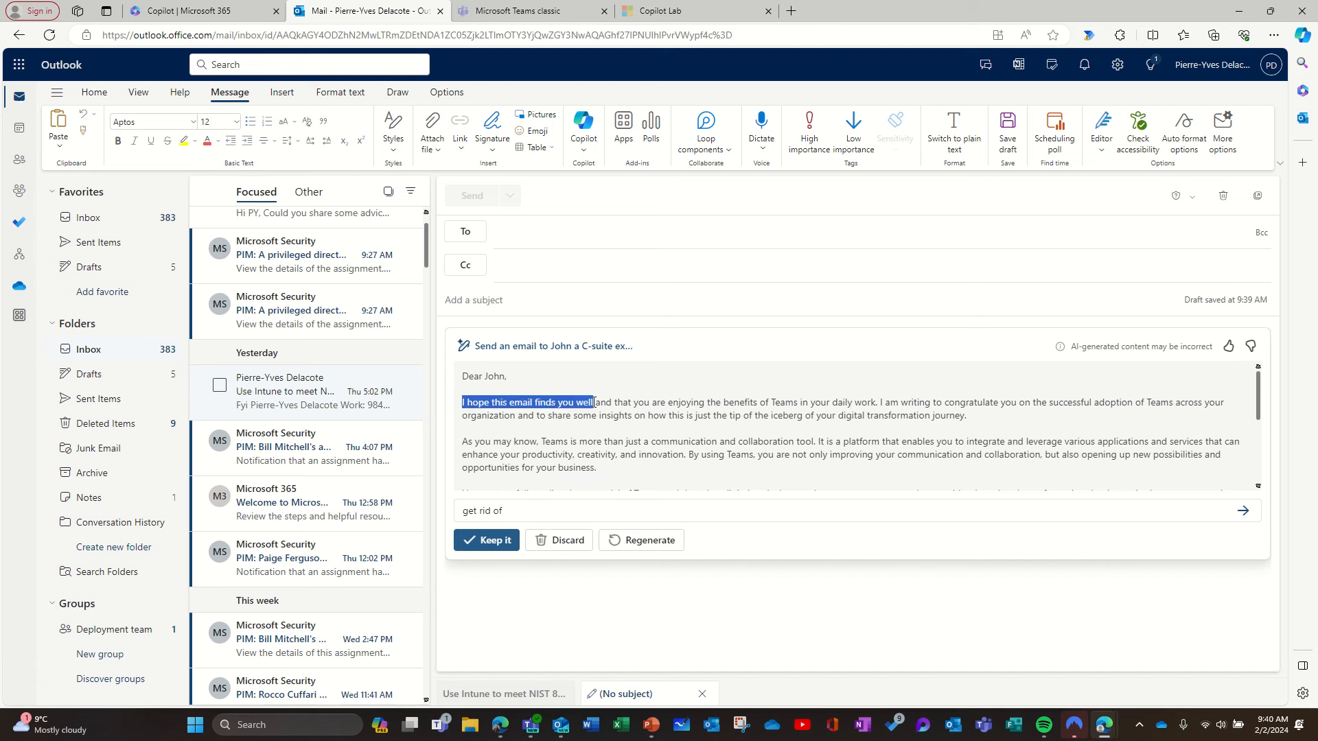
click(574, 511)
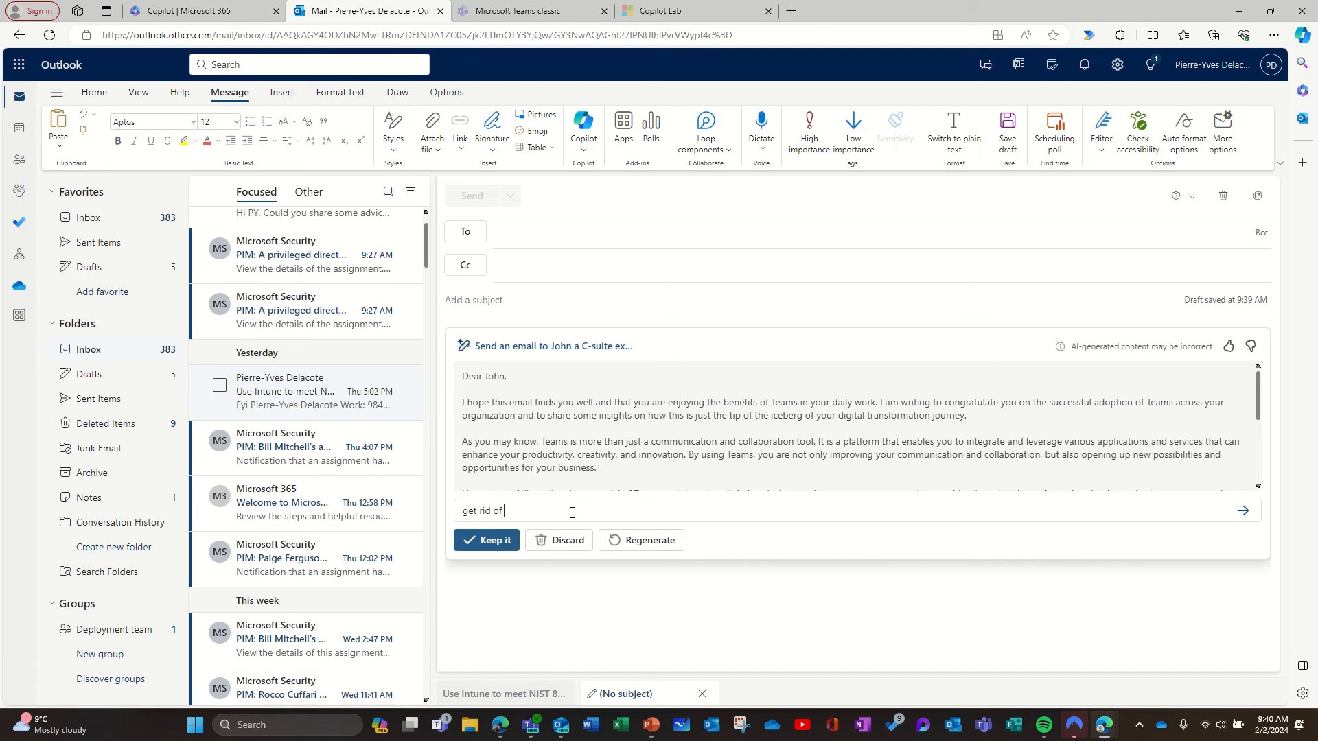
text(")
key(ctrl+v)
key(Return)
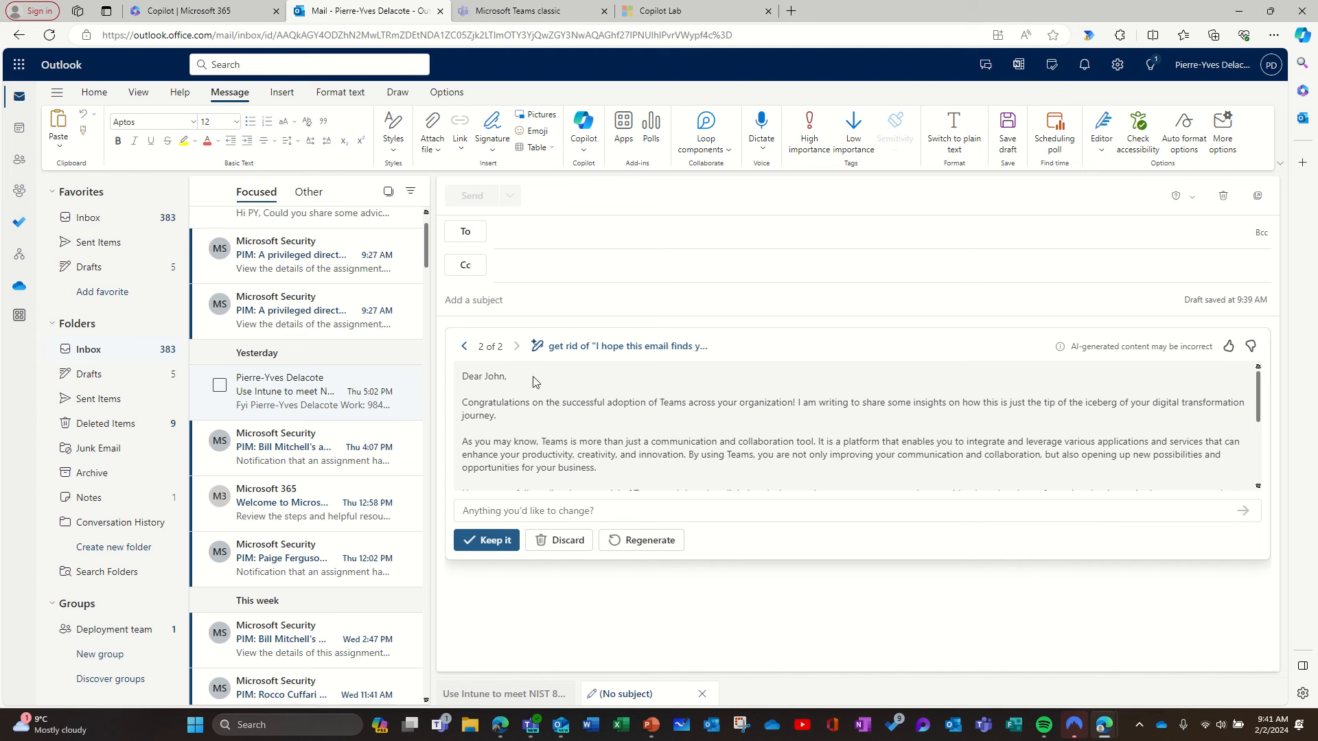
- Compare the revised Copilot draft with the original version, read it through, and keep the revised version in the message
click(463, 346)
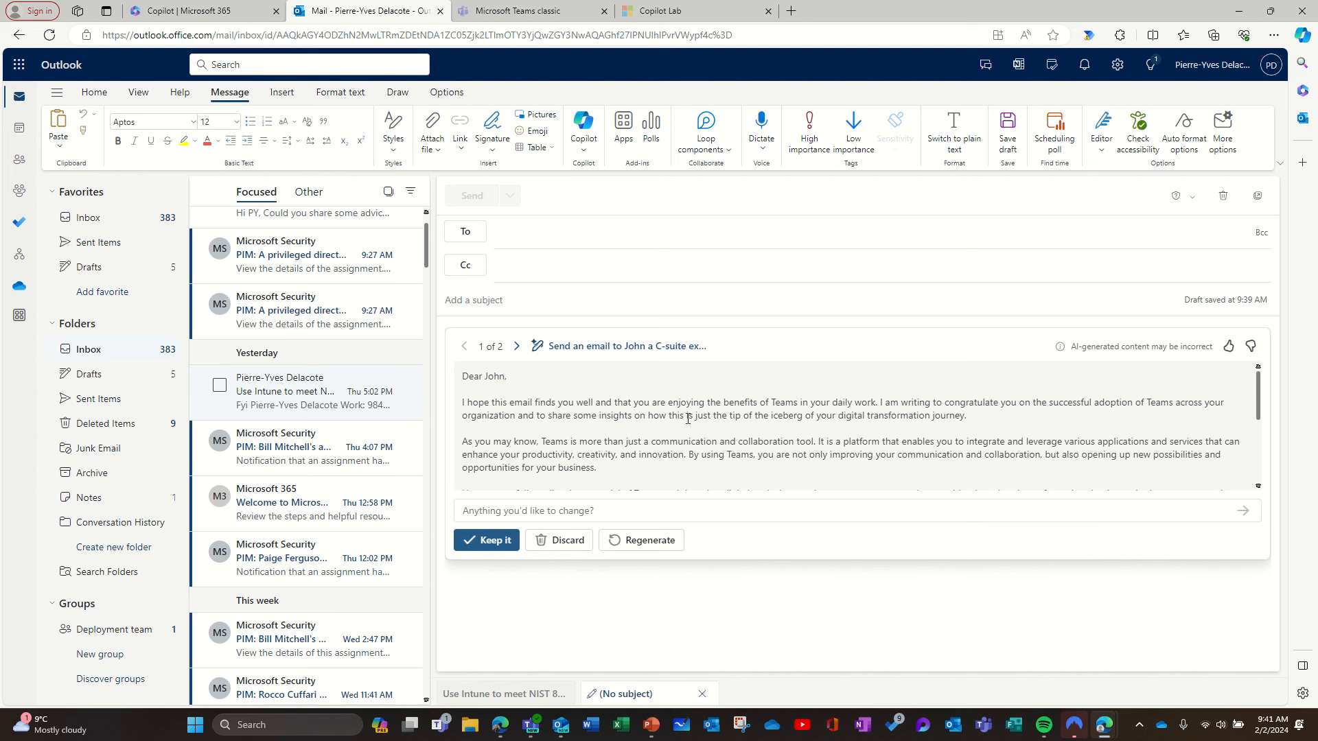
click(517, 346)
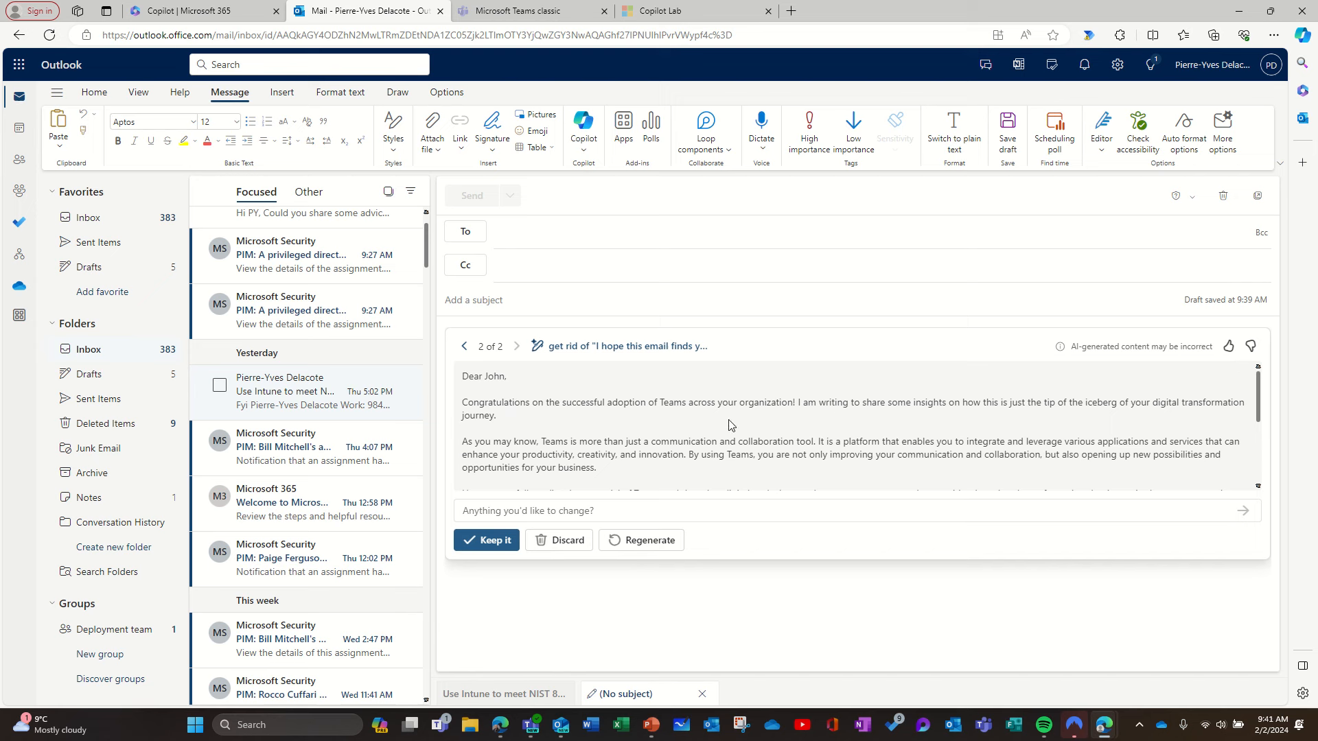
scroll(596, 451, down, 1)
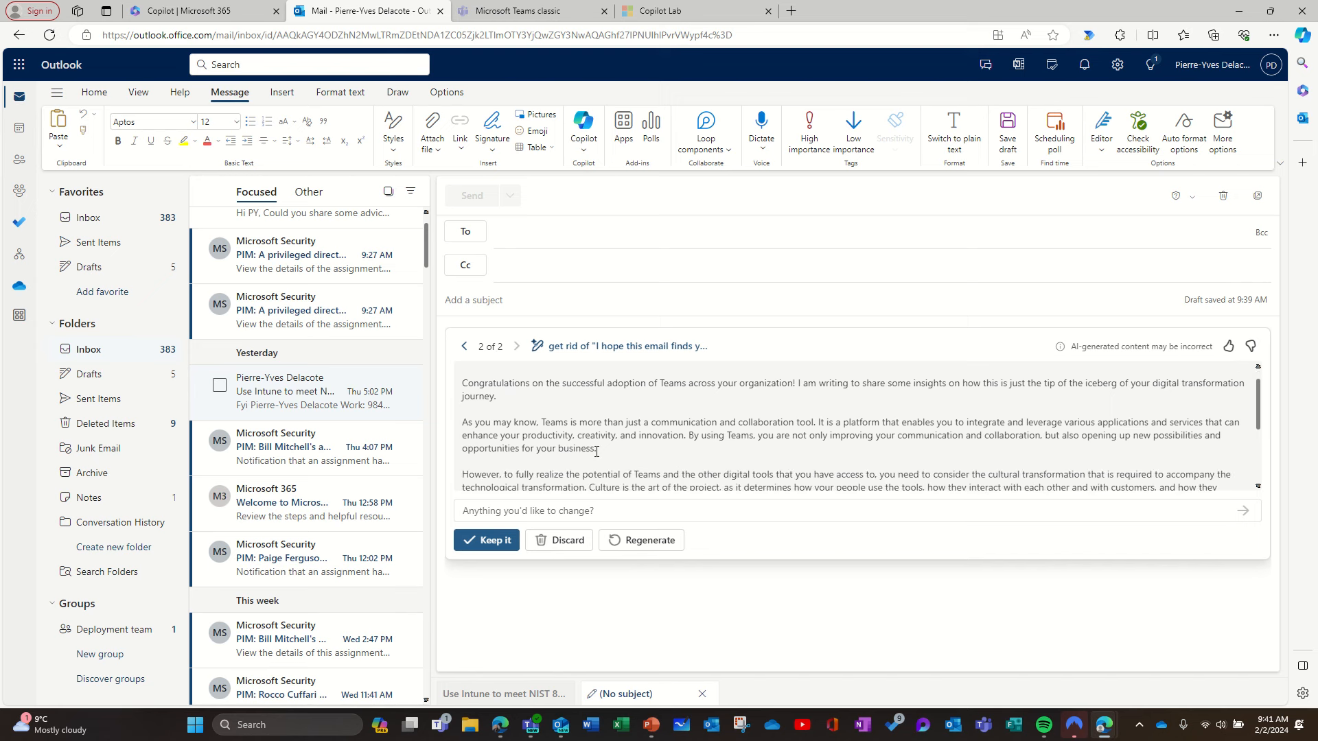
scroll(686, 412, down, 1)
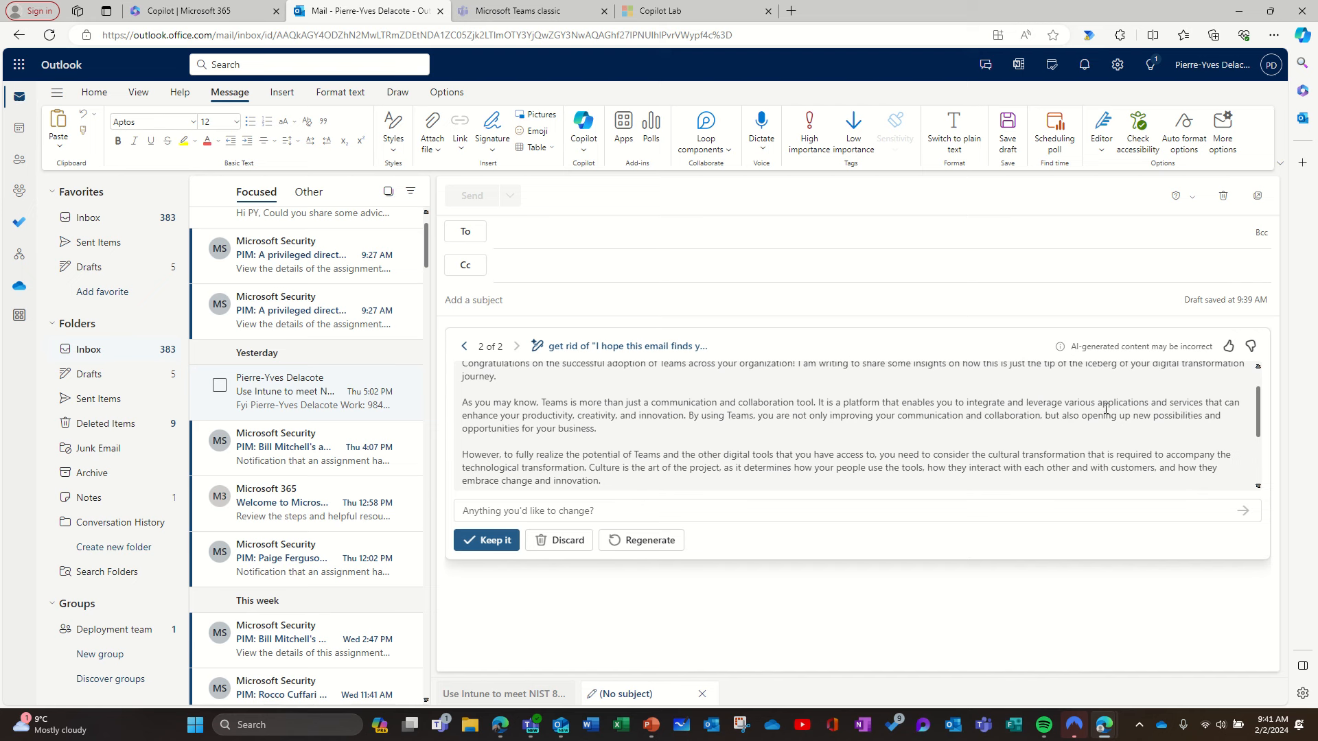
scroll(920, 439, down, 2)
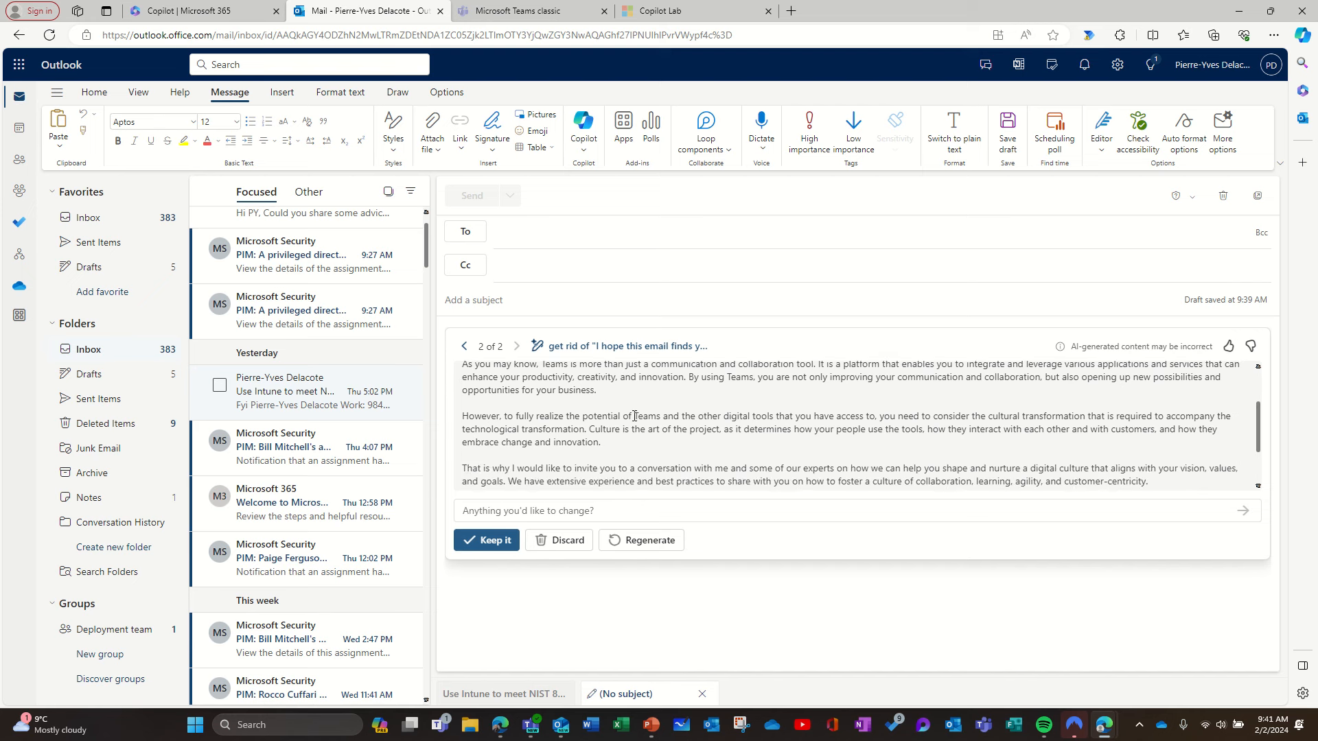
scroll(764, 418, down, 3)
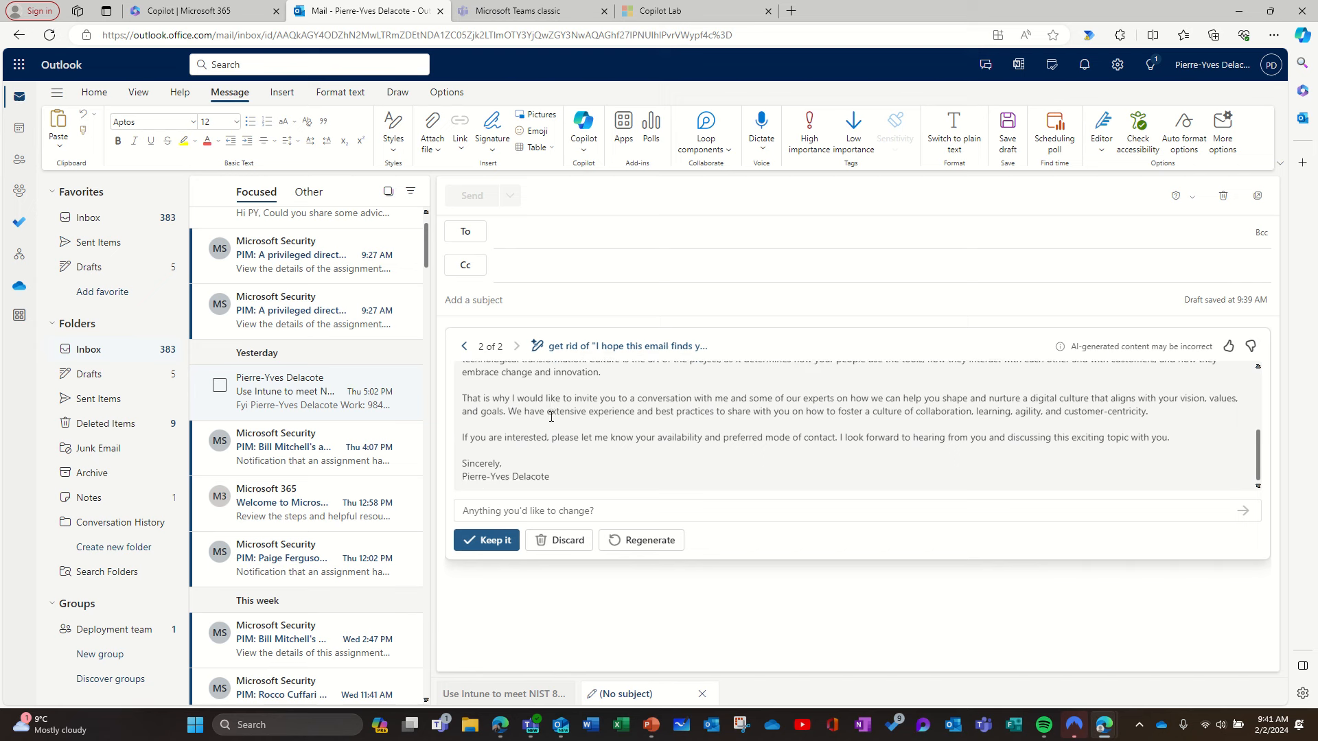
scroll(551, 417, up, 1)
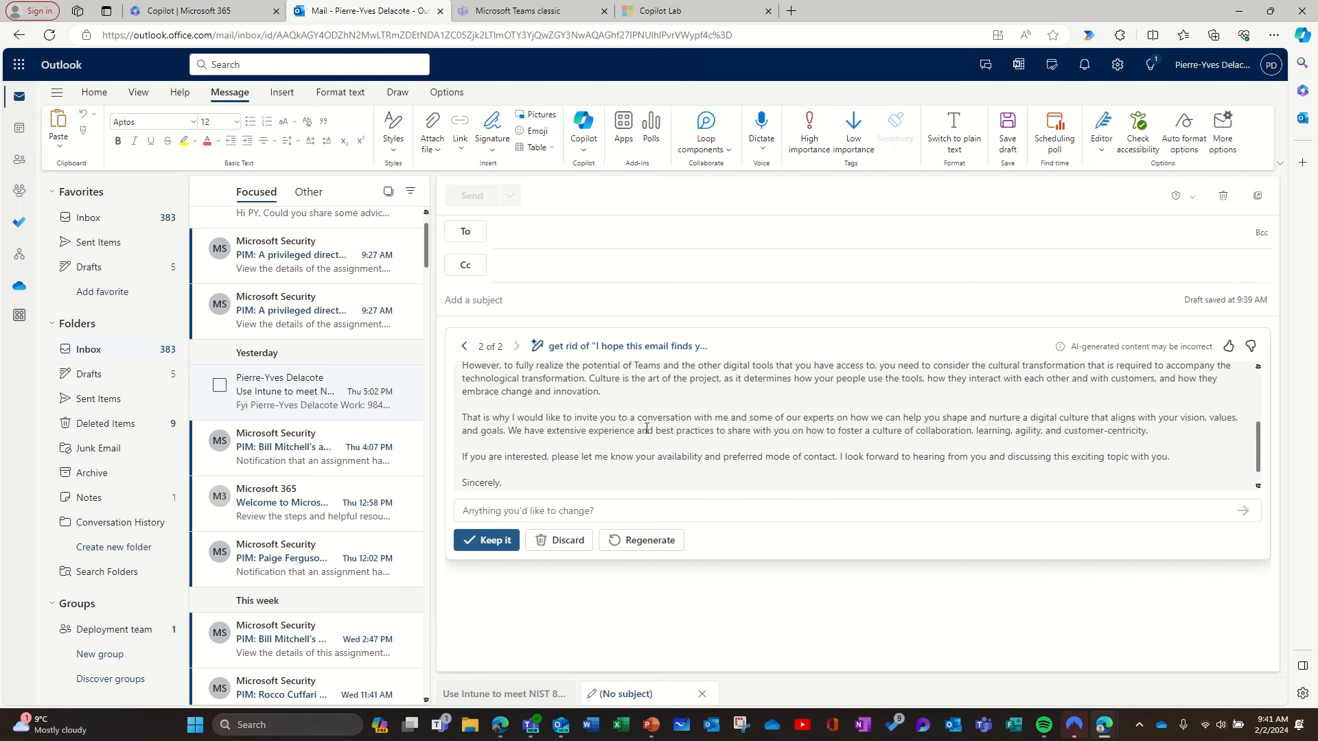
click(485, 541)
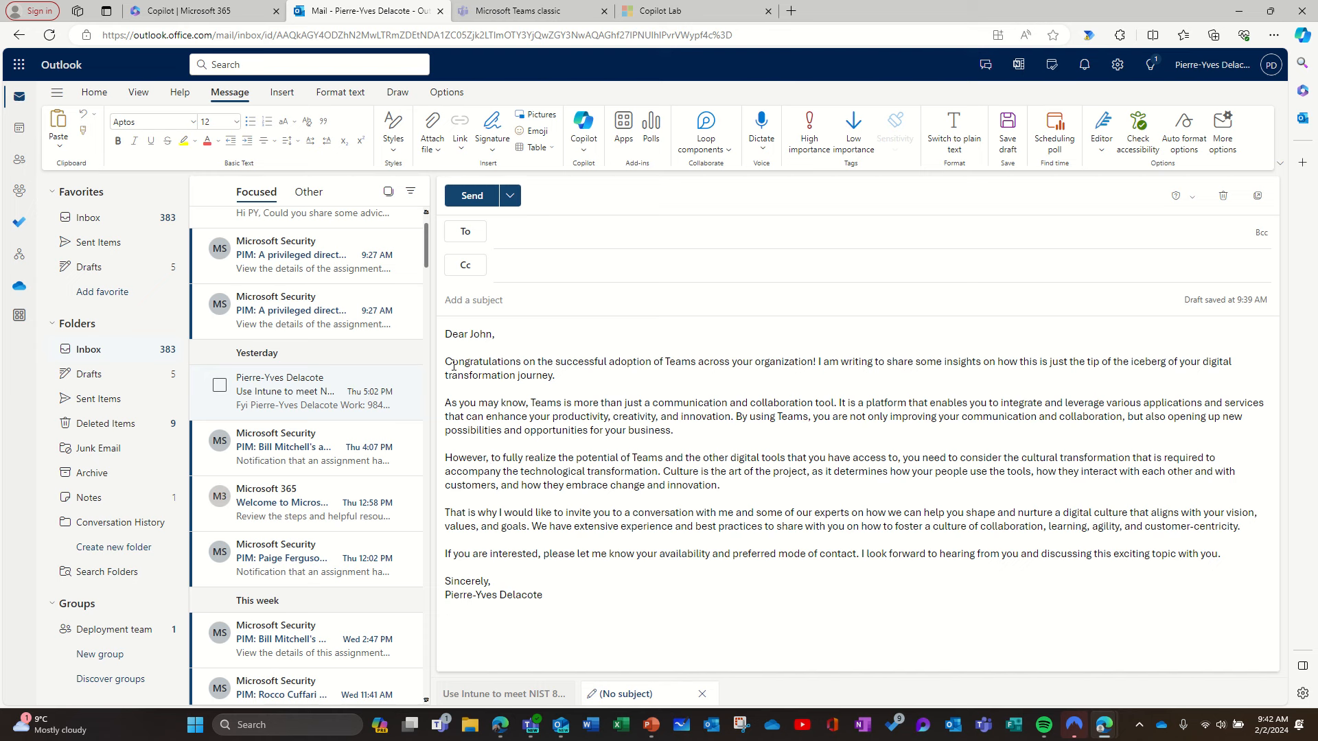
- Try to rework only the opening congratulations paragraph with Draft with Copilot
drag(445, 363, 593, 382)
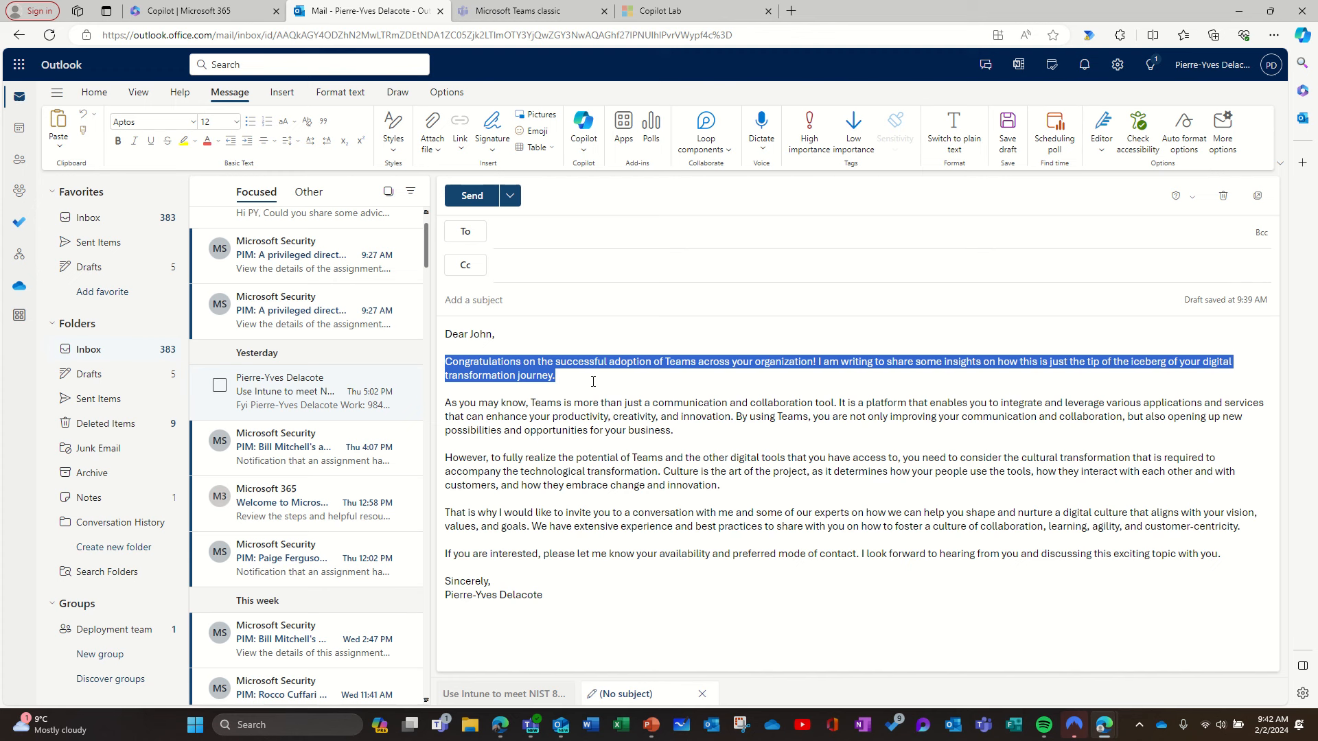
right_click(530, 366)
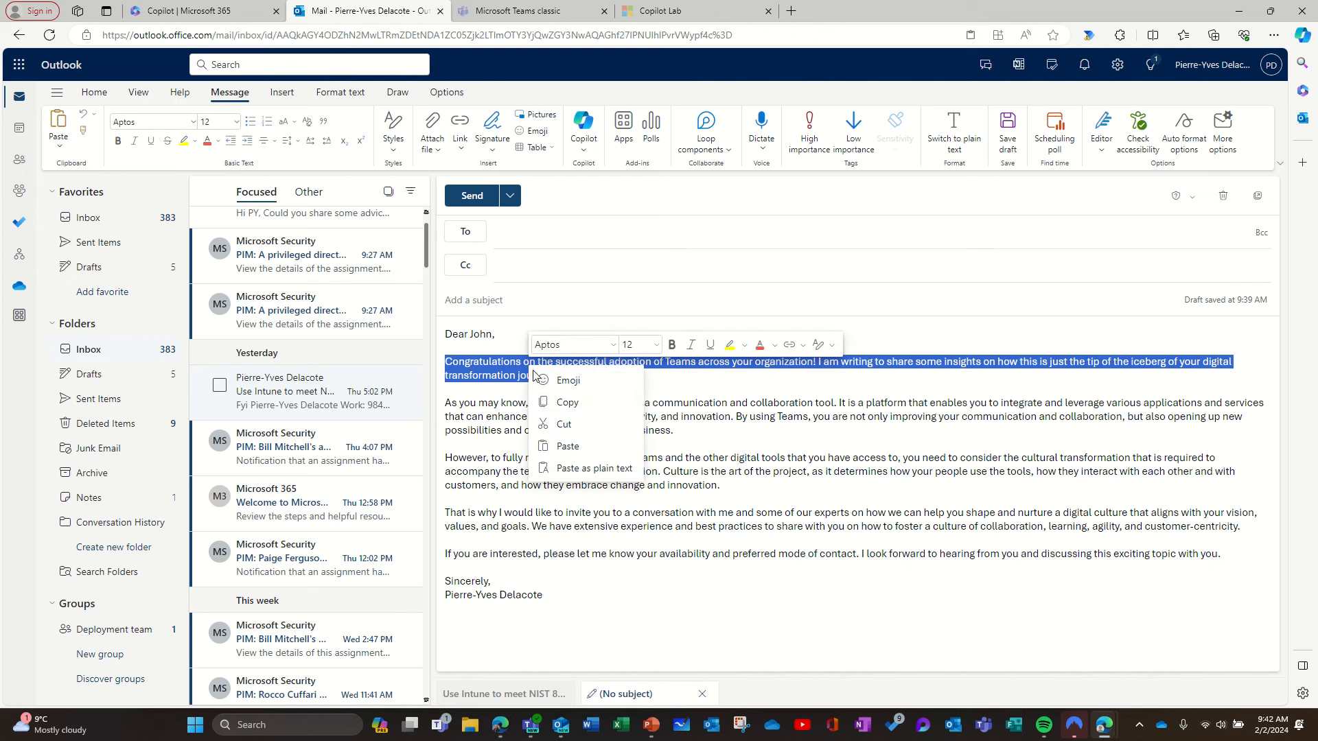
click(740, 444)
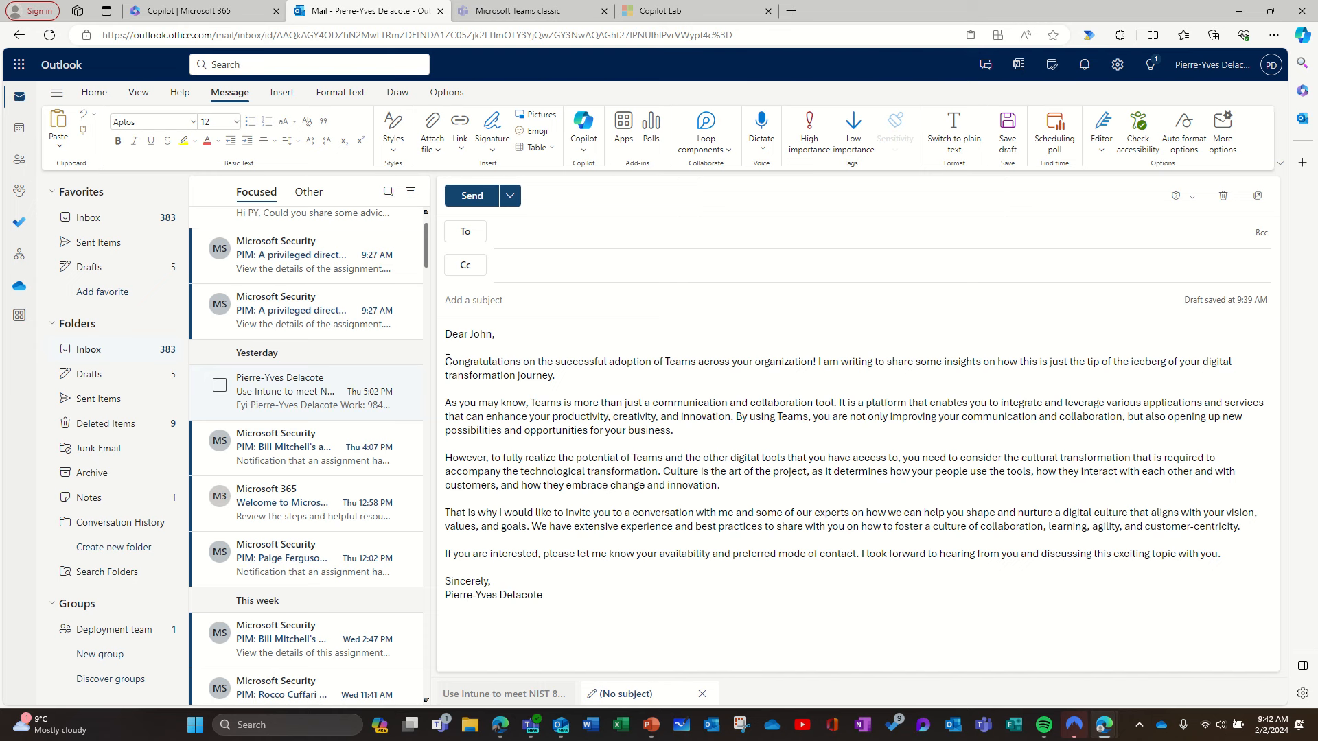
drag(447, 359, 541, 385)
click(583, 127)
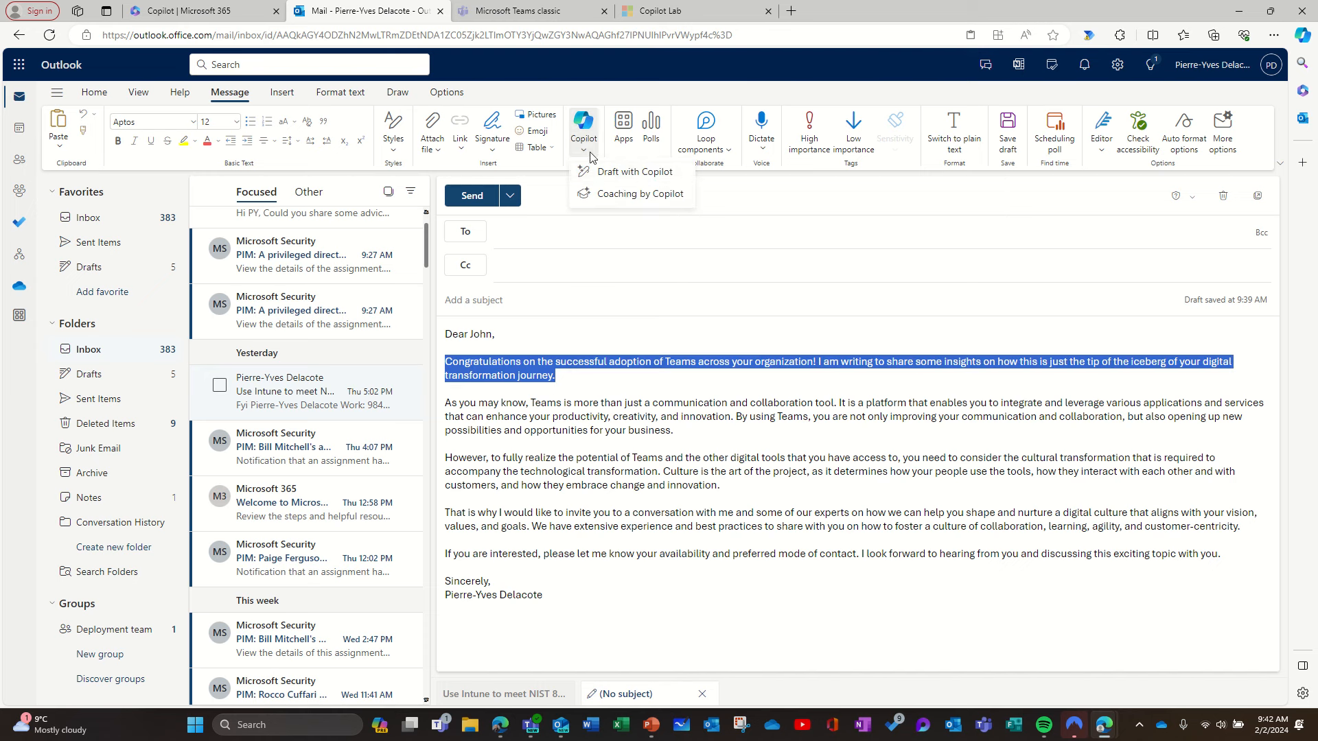
click(621, 172)
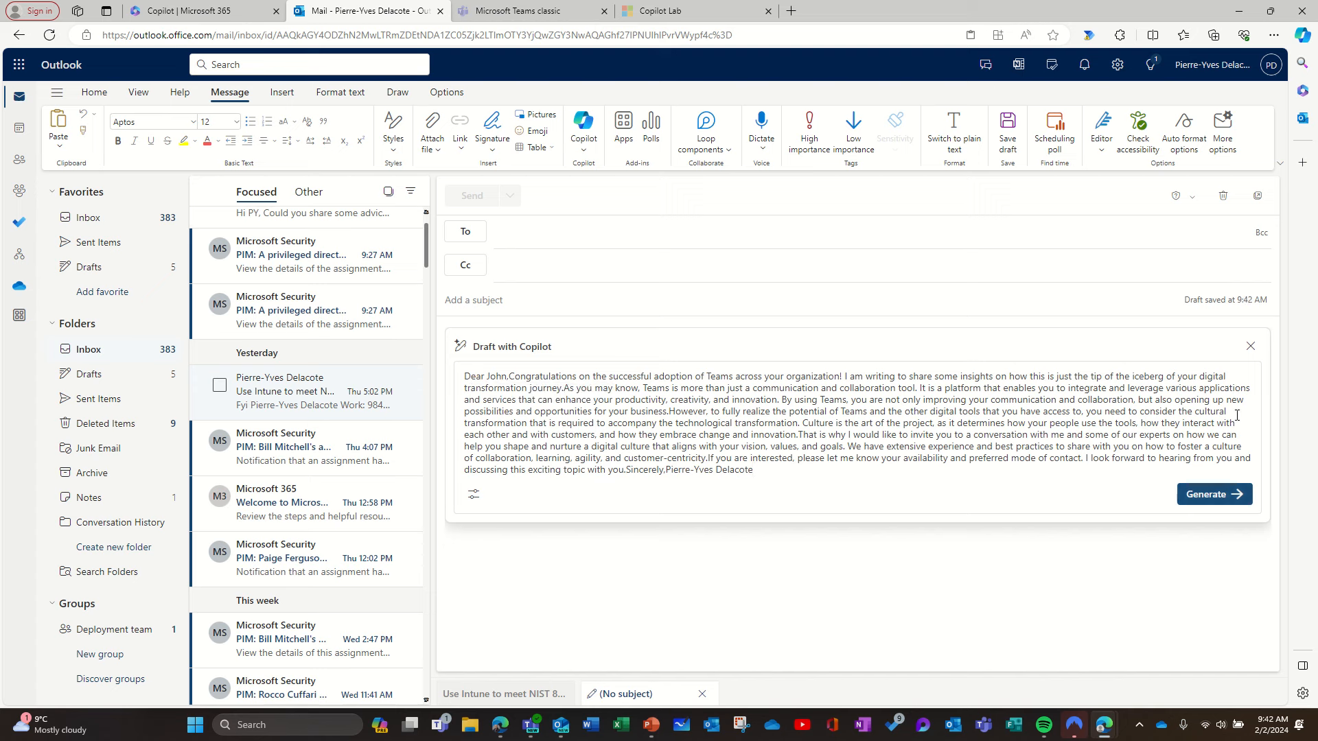
click(1249, 348)
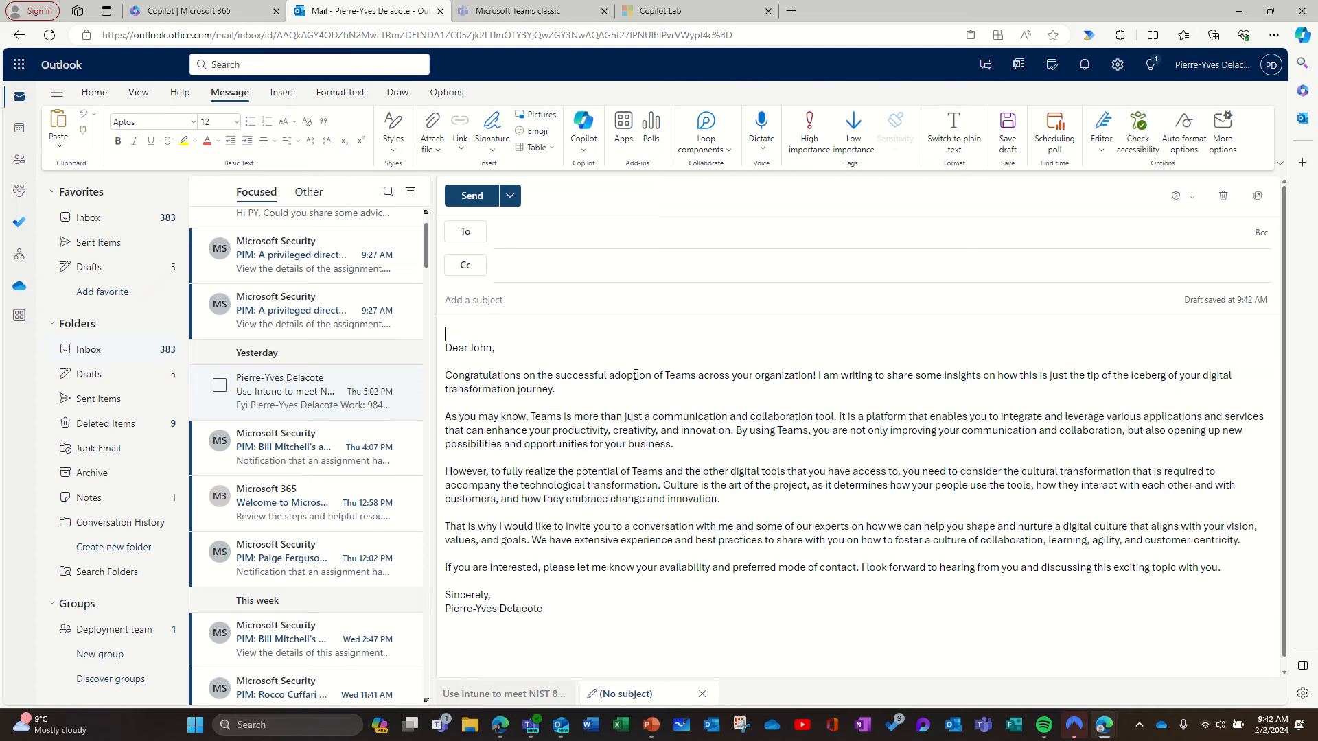
triple_click(447, 375)
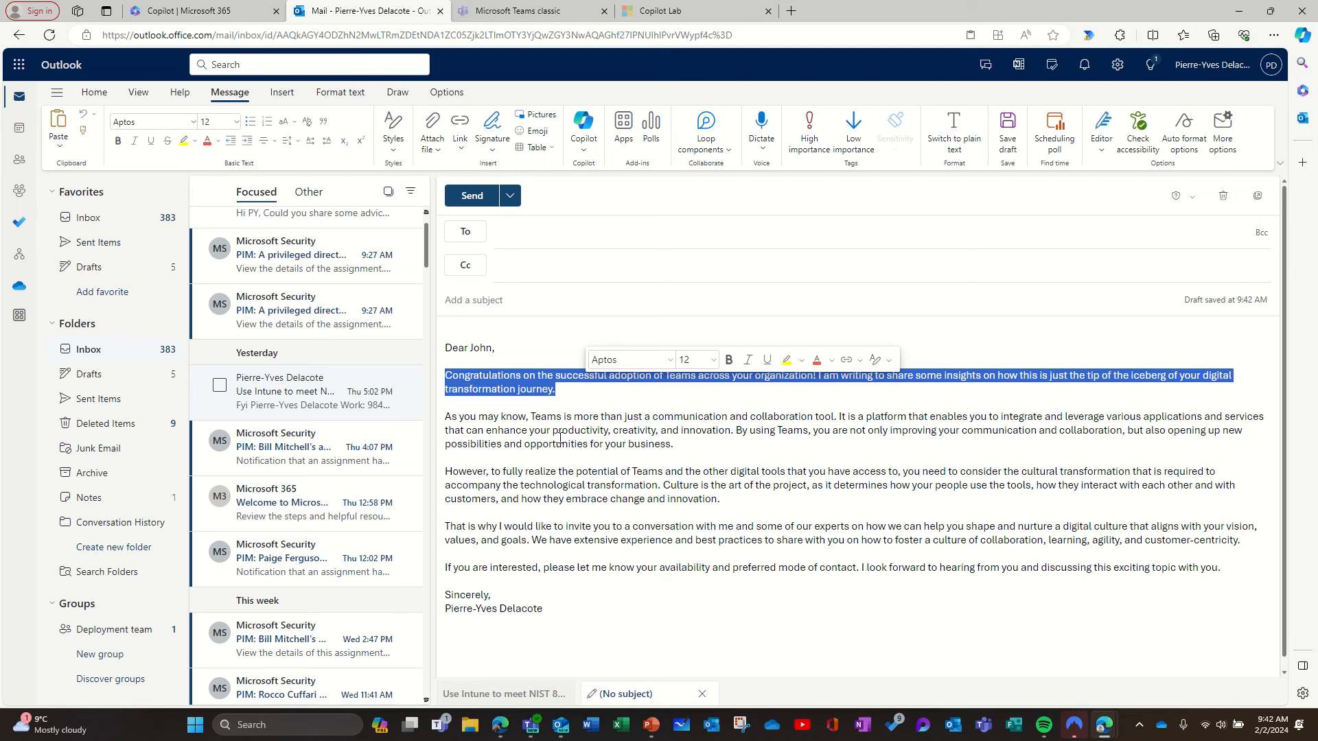
click(952, 418)
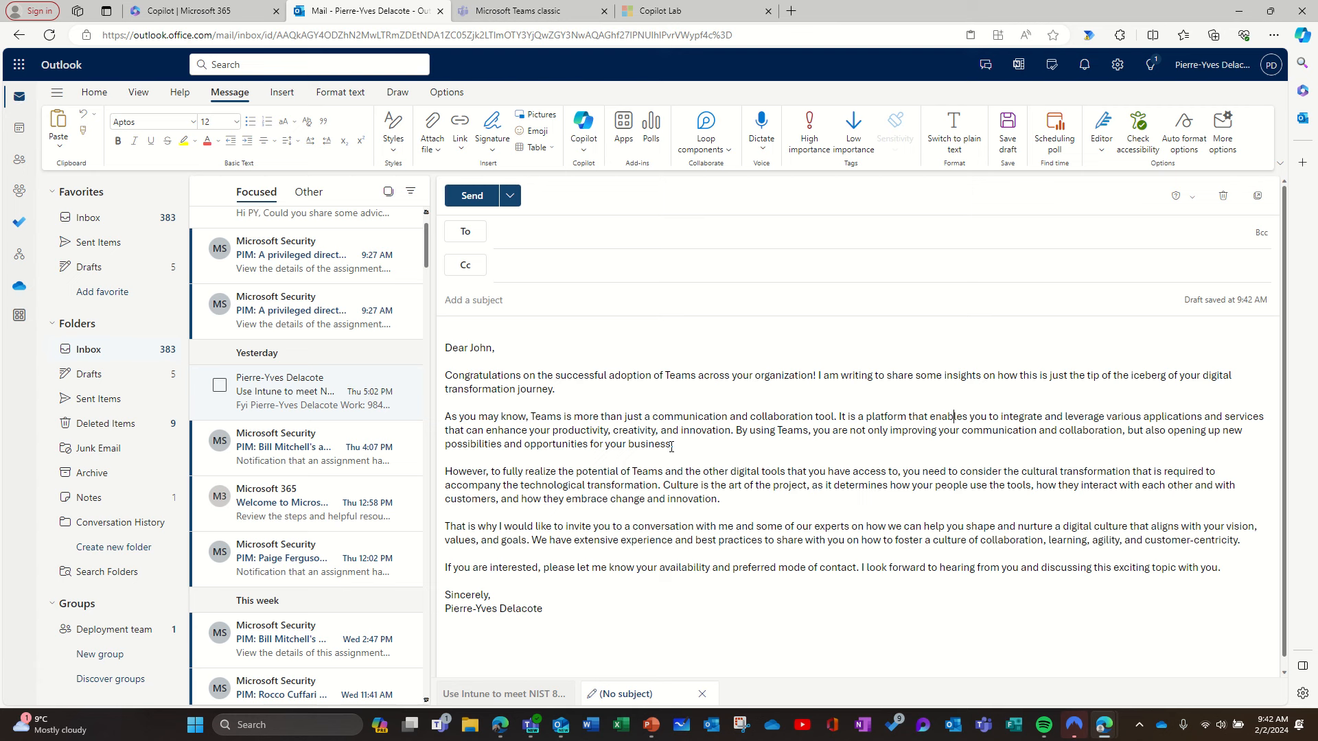
- Open the "Use Intune to meet NIST 800-171 3.13.13 on Windows 11 devices" email and expand its Copilot summary
click(320, 399)
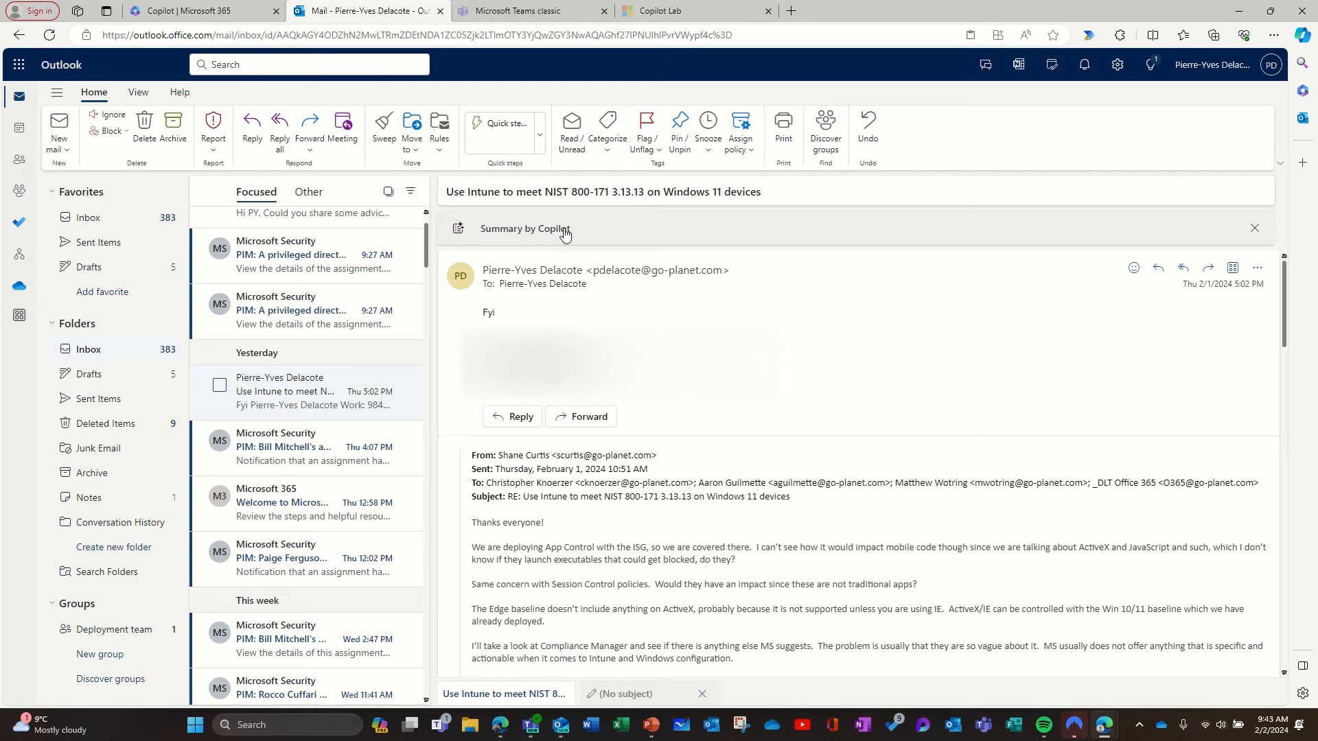
double_click(295, 400)
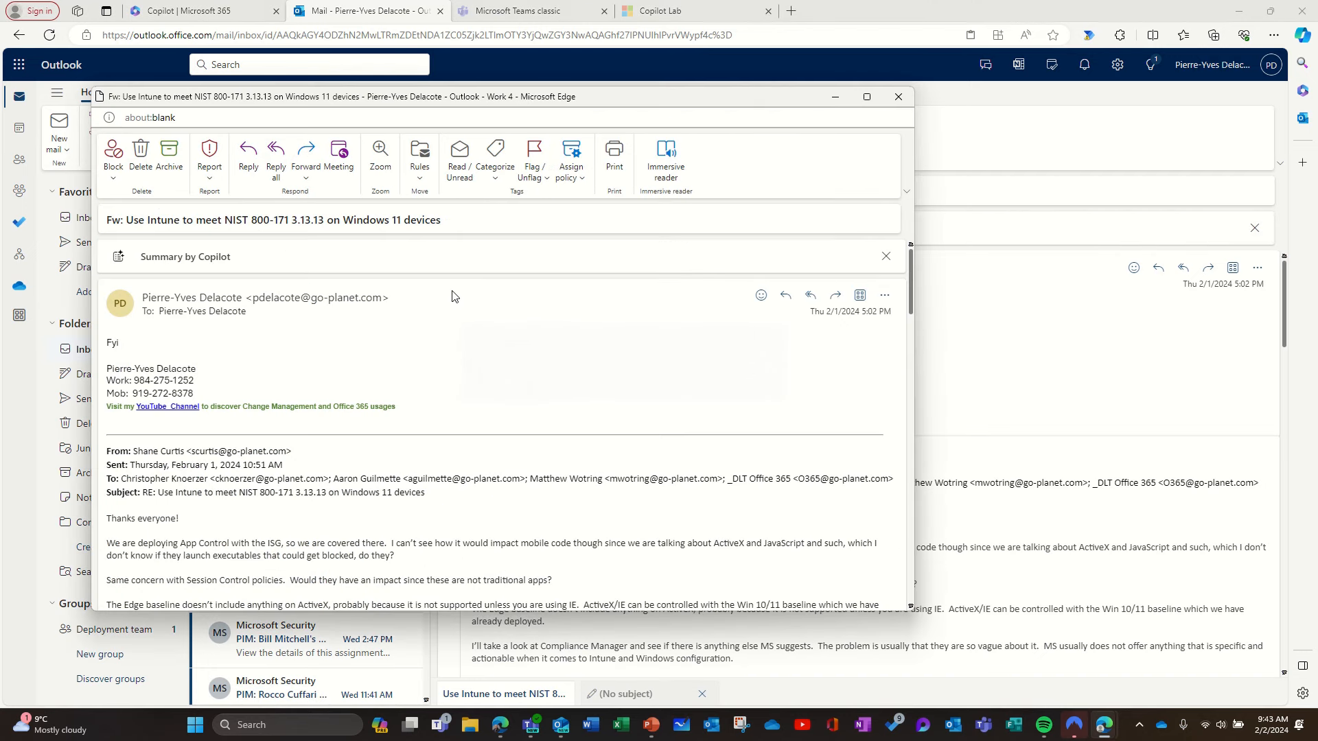
click(898, 96)
click(543, 230)
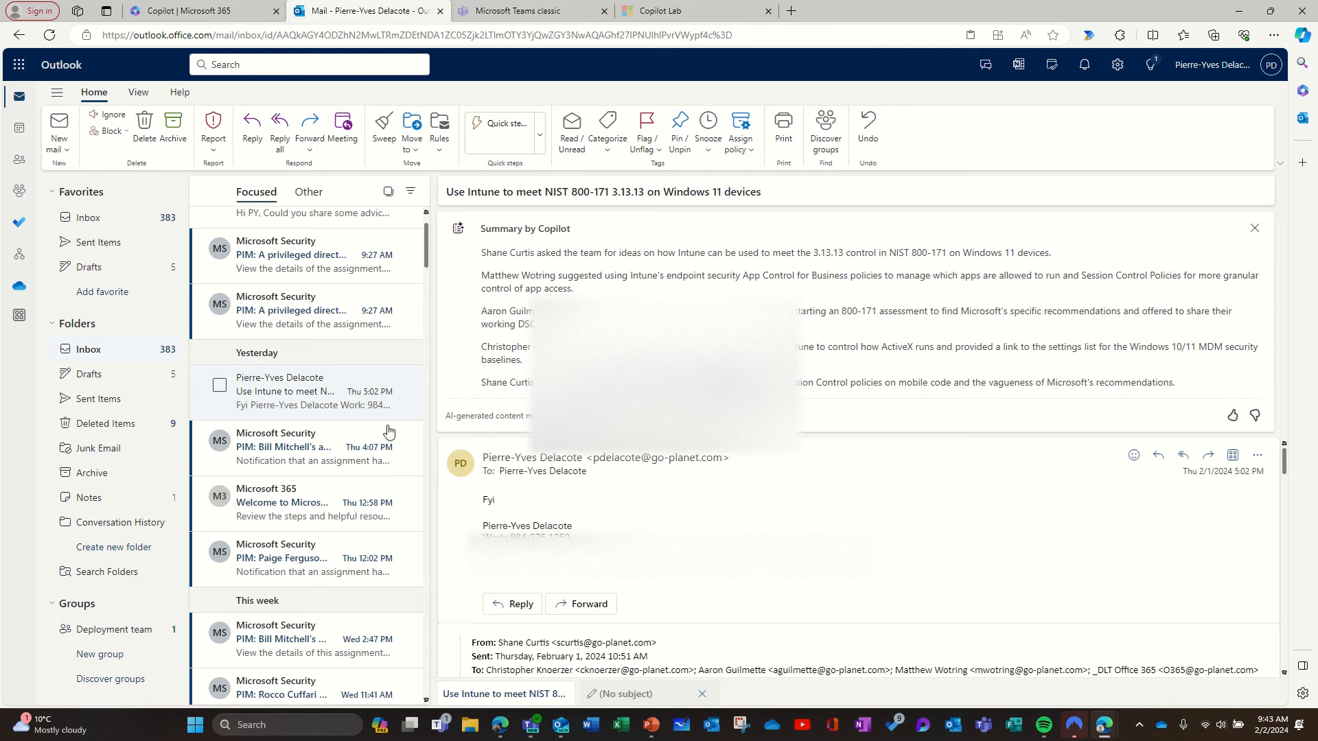
- Start a reply to the "Question about Teams usage" email, generate the suggested "Use OneDrive or SharePoint" draft, and discard it
scroll(345, 428, up, 1)
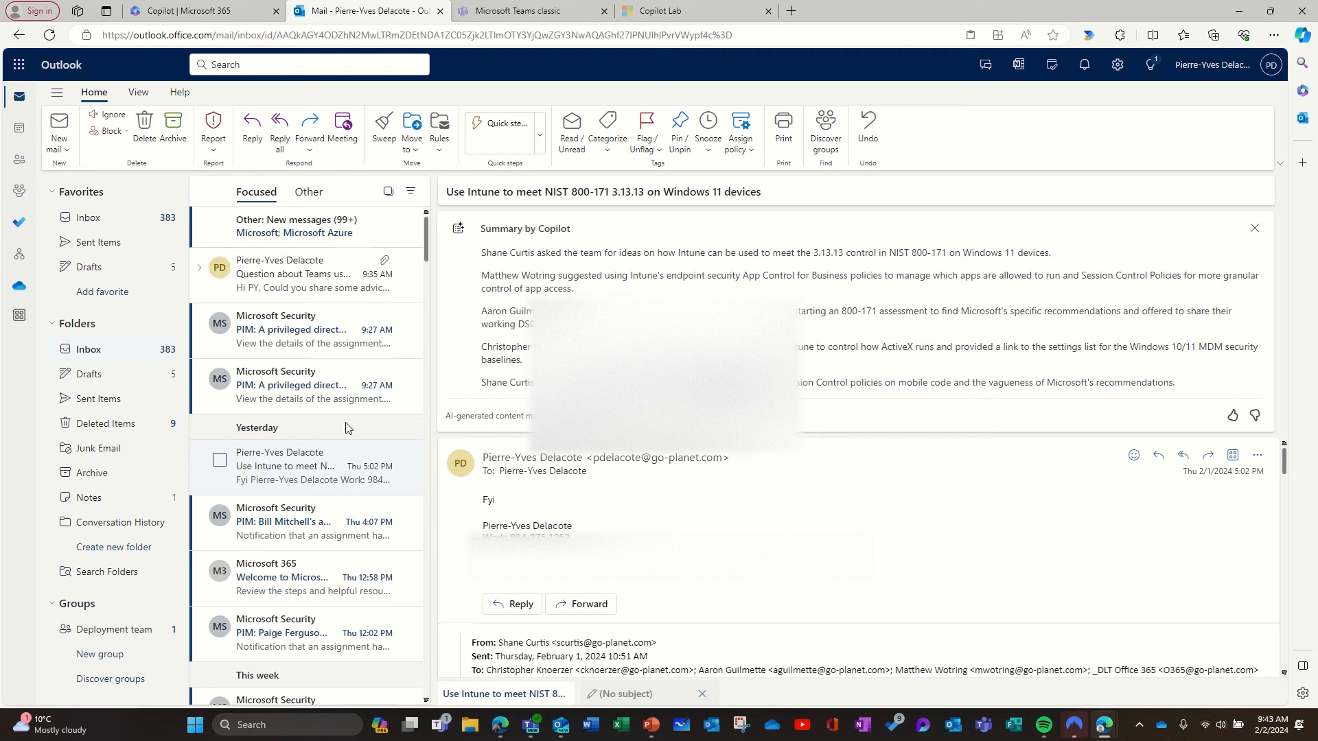
click(309, 273)
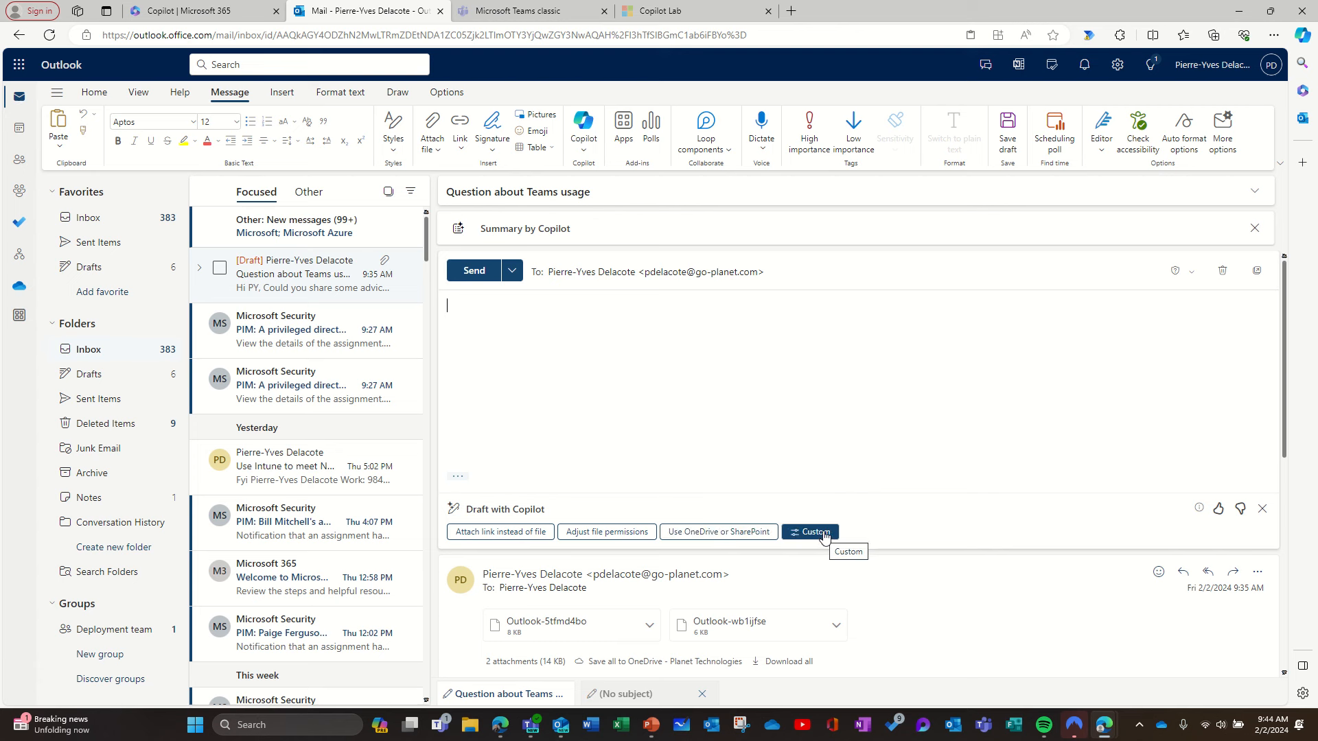
click(715, 533)
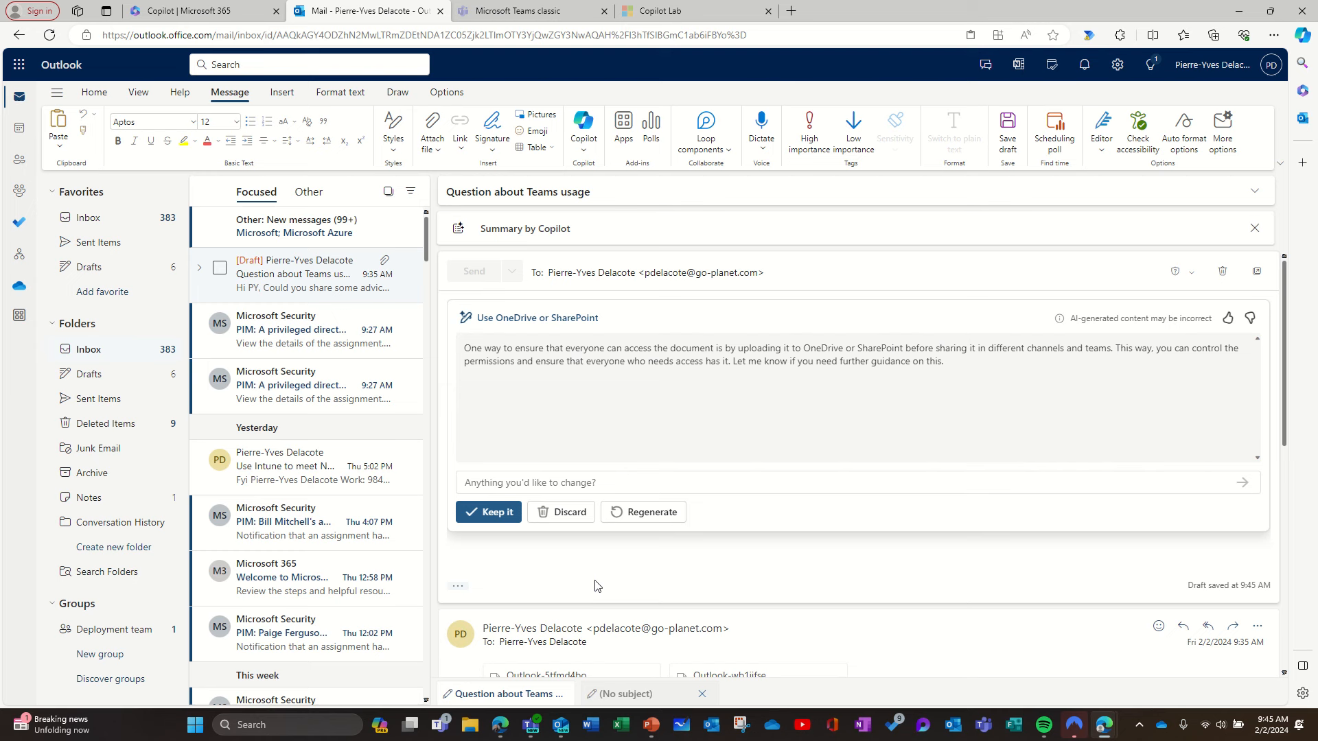
click(555, 513)
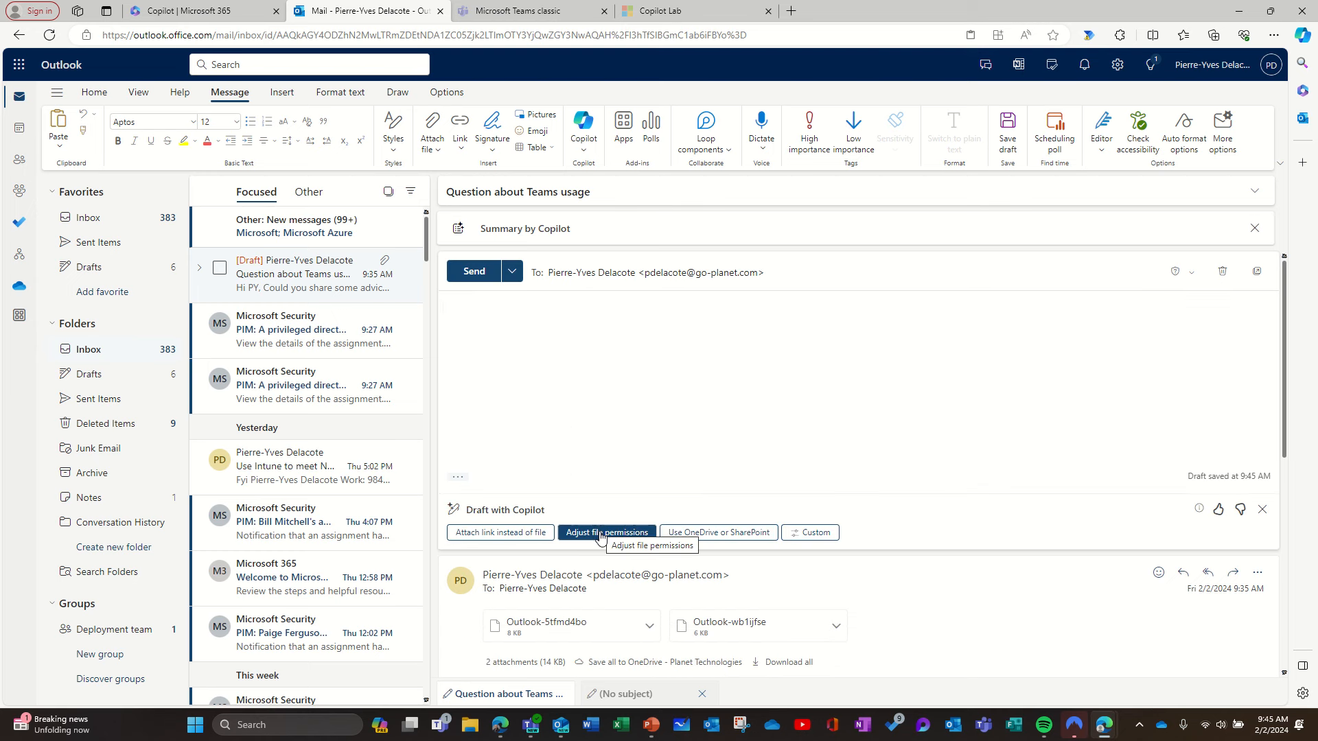
- Generate the suggested "Attach link instead of file" and "Adjust file permissions" reply drafts in turn, discarding each
click(509, 534)
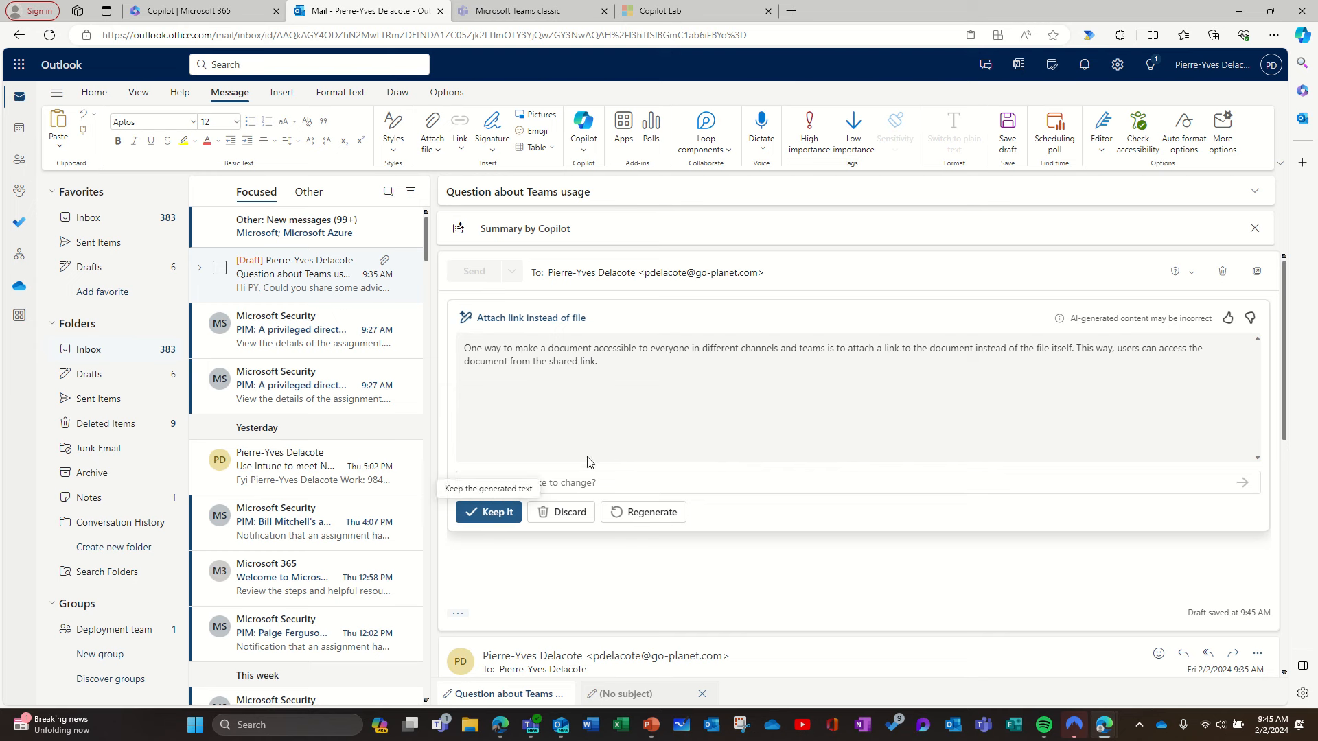
click(569, 511)
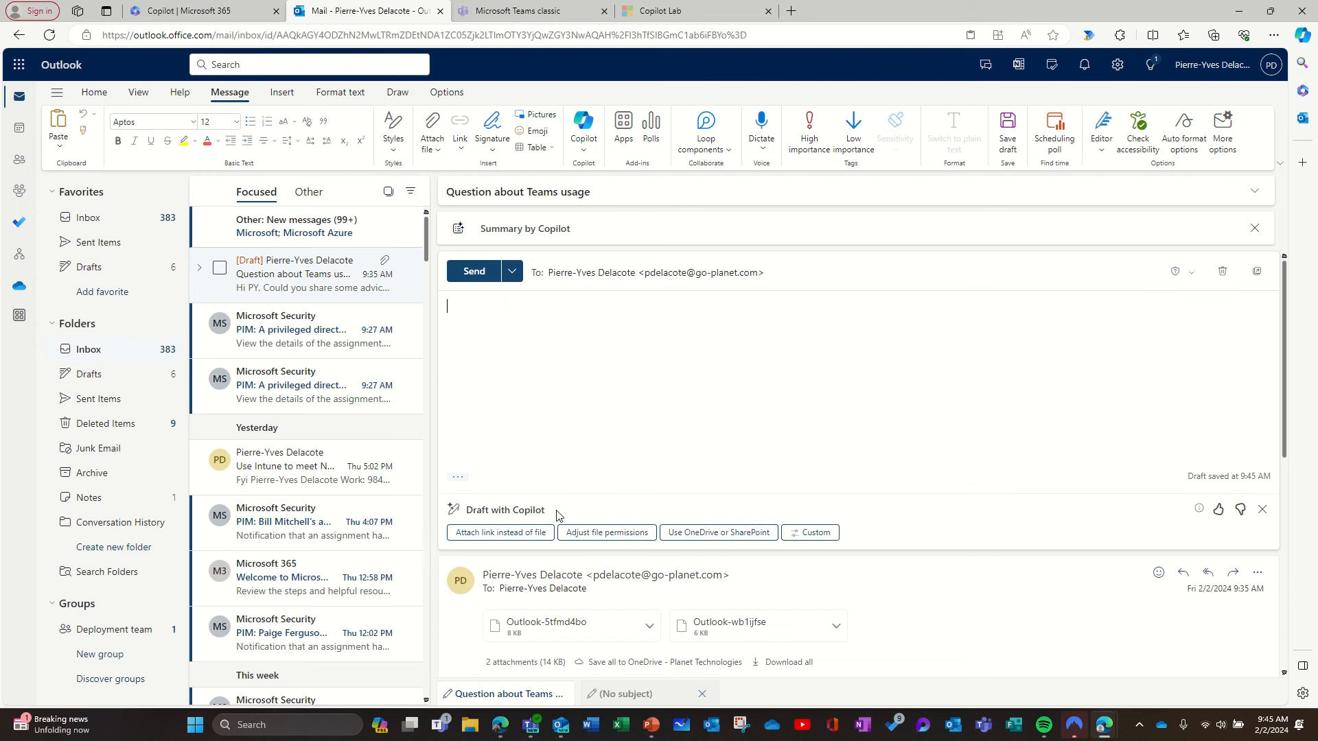
click(613, 535)
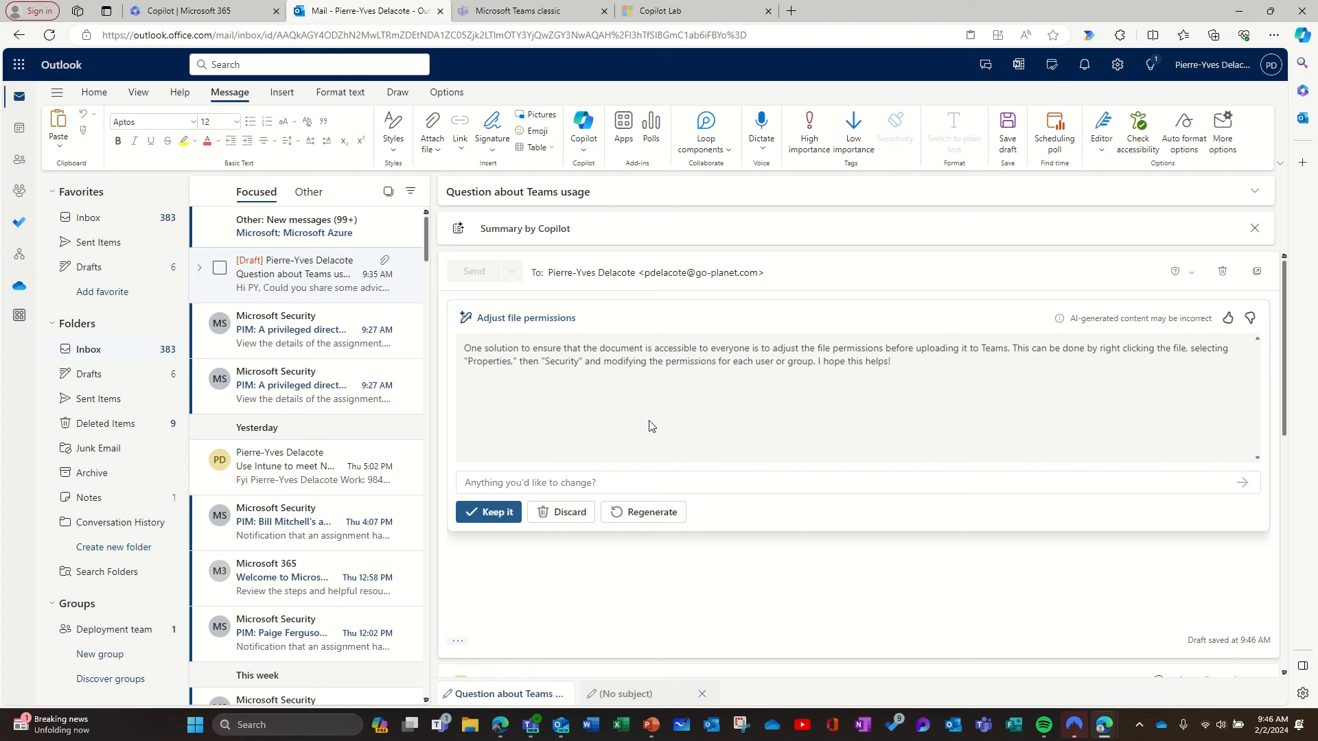
click(566, 514)
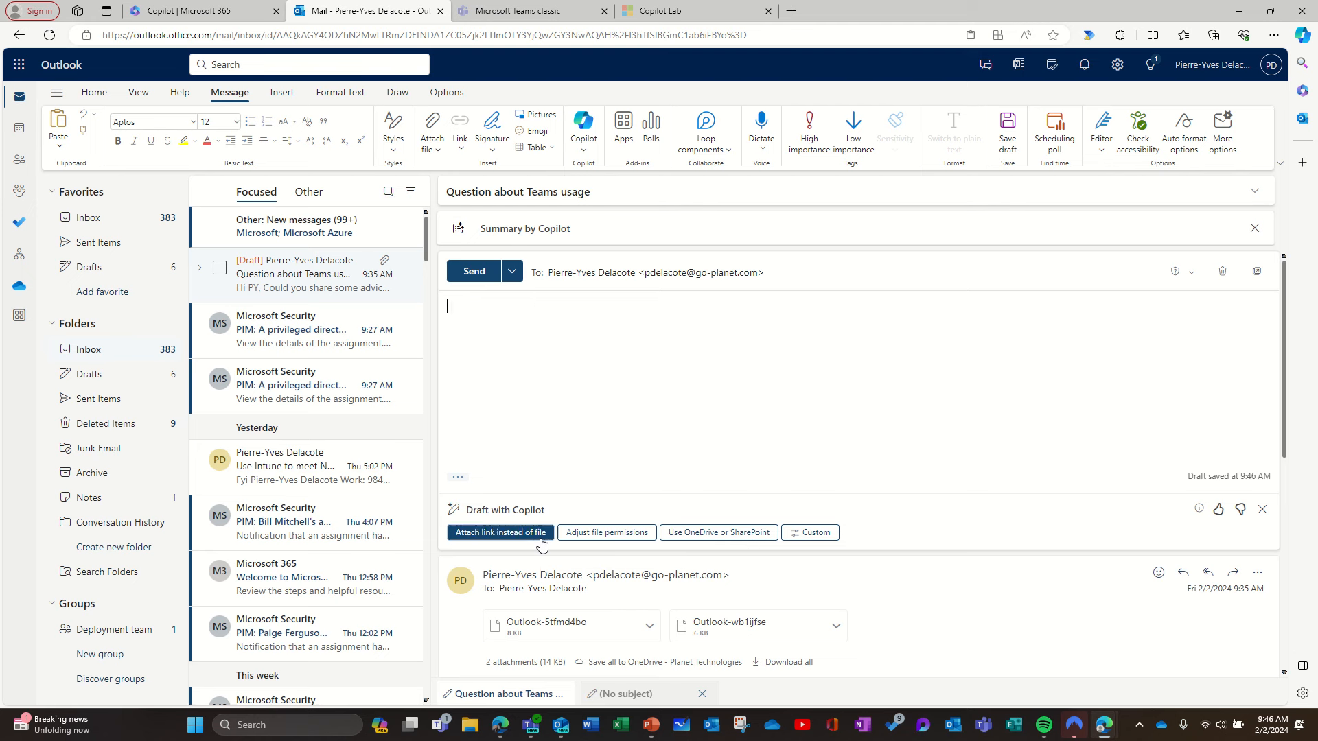
- Open the custom Copilot prompt for the reply, look over the original email below, and close the prompt
click(820, 534)
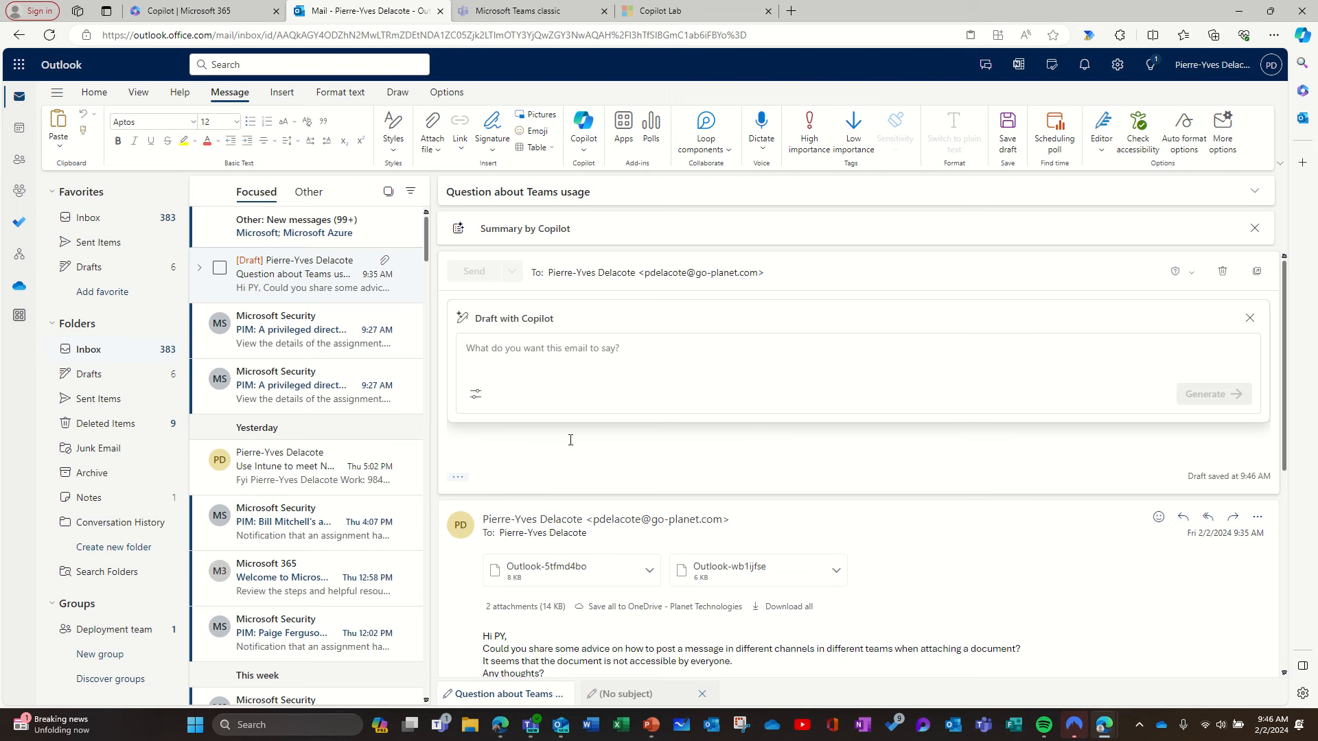
scroll(570, 442, down, 3)
scroll(569, 443, up, 3)
click(1250, 321)
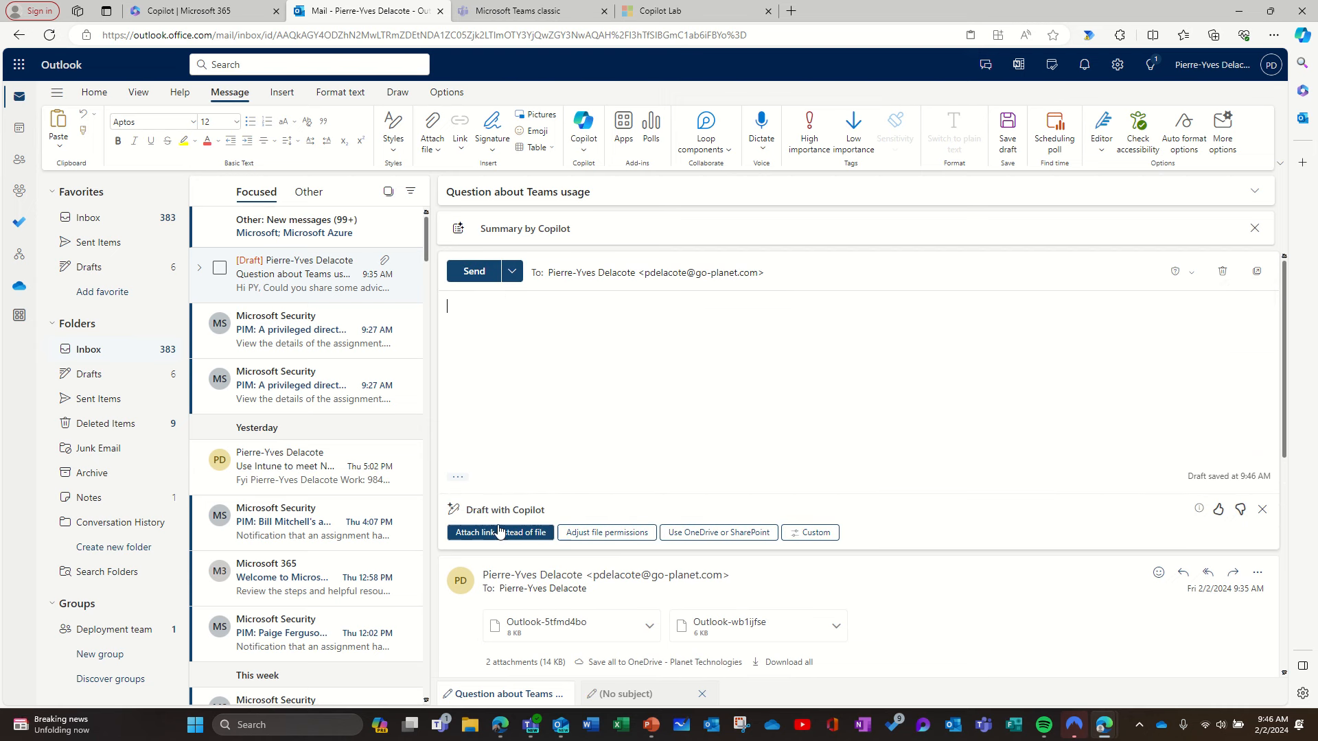
- Generate the reply with the suggested "Use OneDrive or SharePoint" option and keep the draft
click(719, 532)
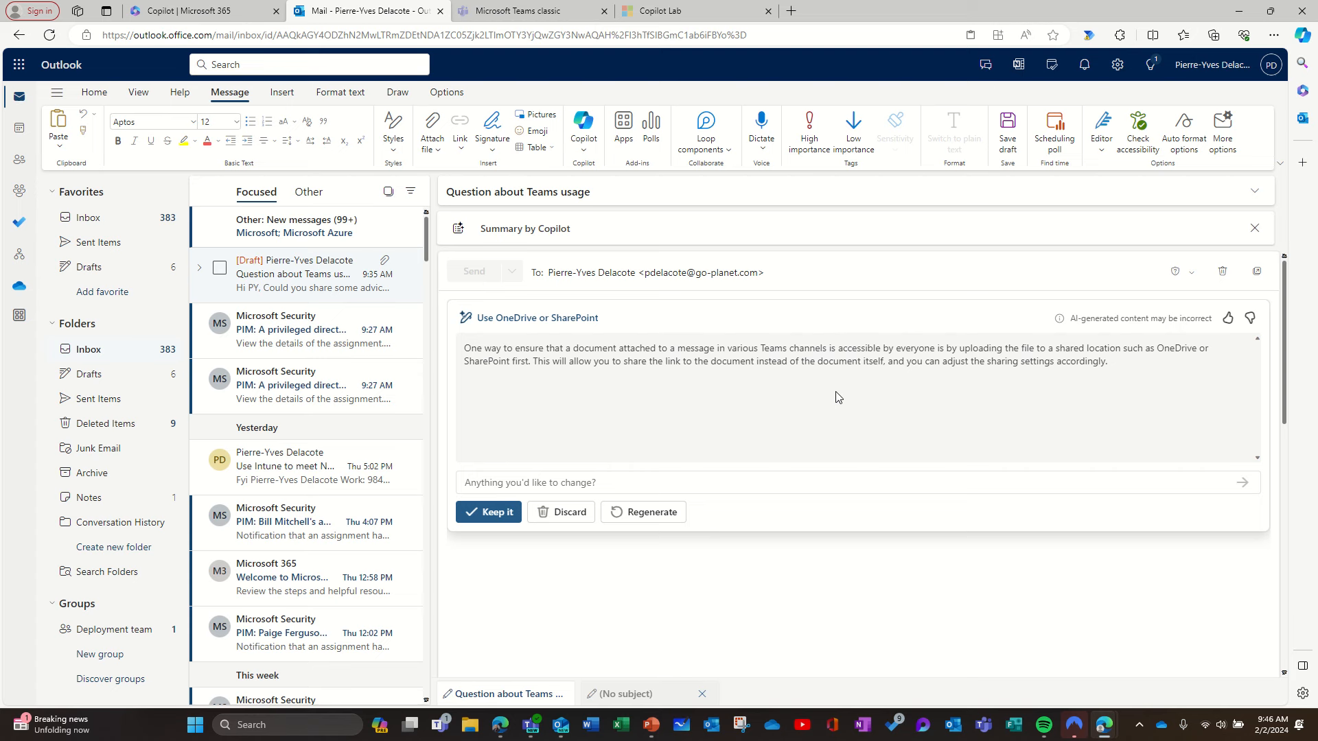
click(490, 512)
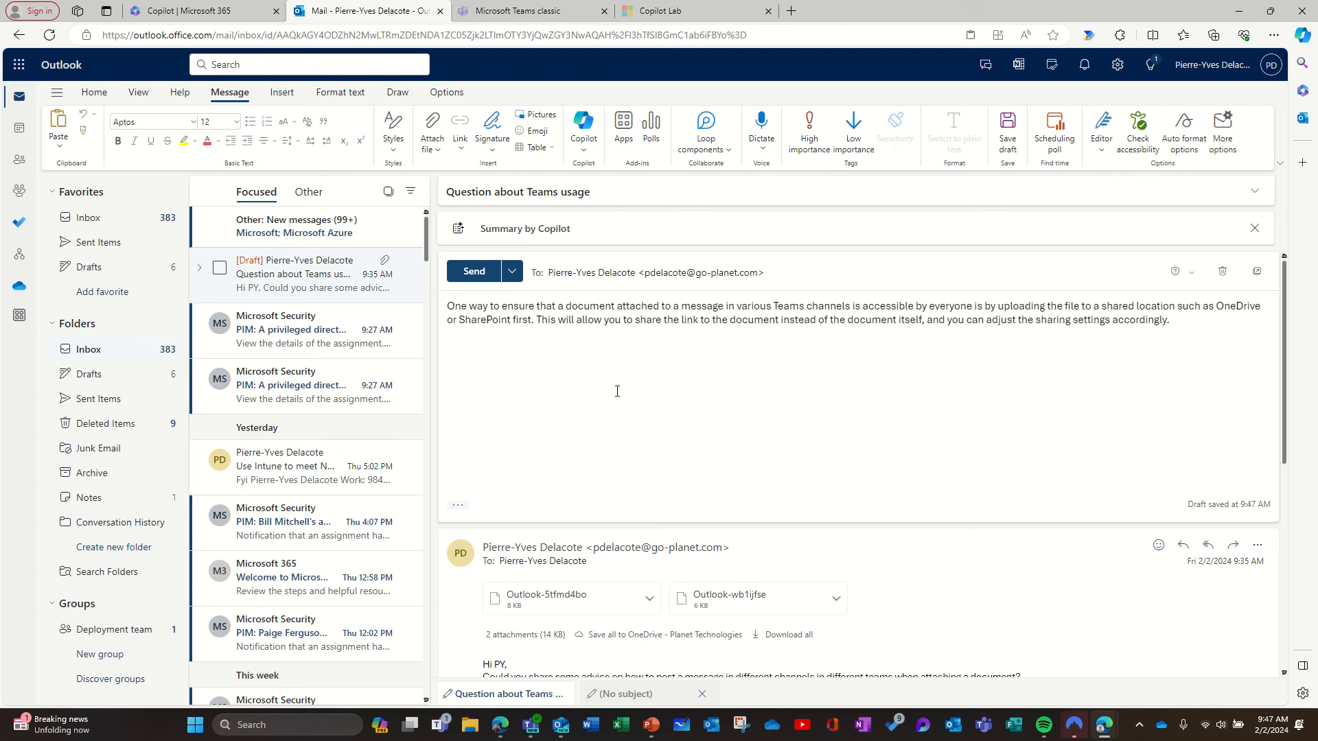
scroll(615, 391, down, 1)
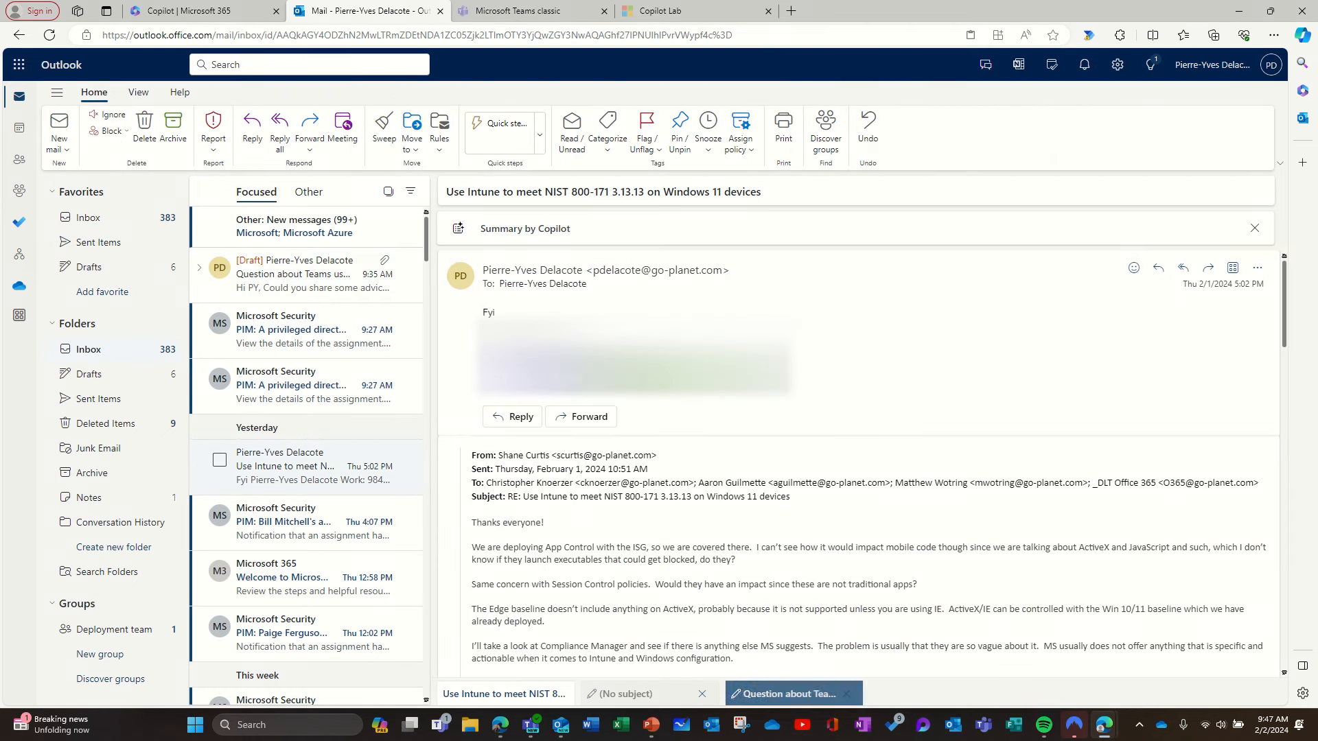
- Open the Intune NIST 800-171 email in its own window and start a reply to it
double_click(300, 469)
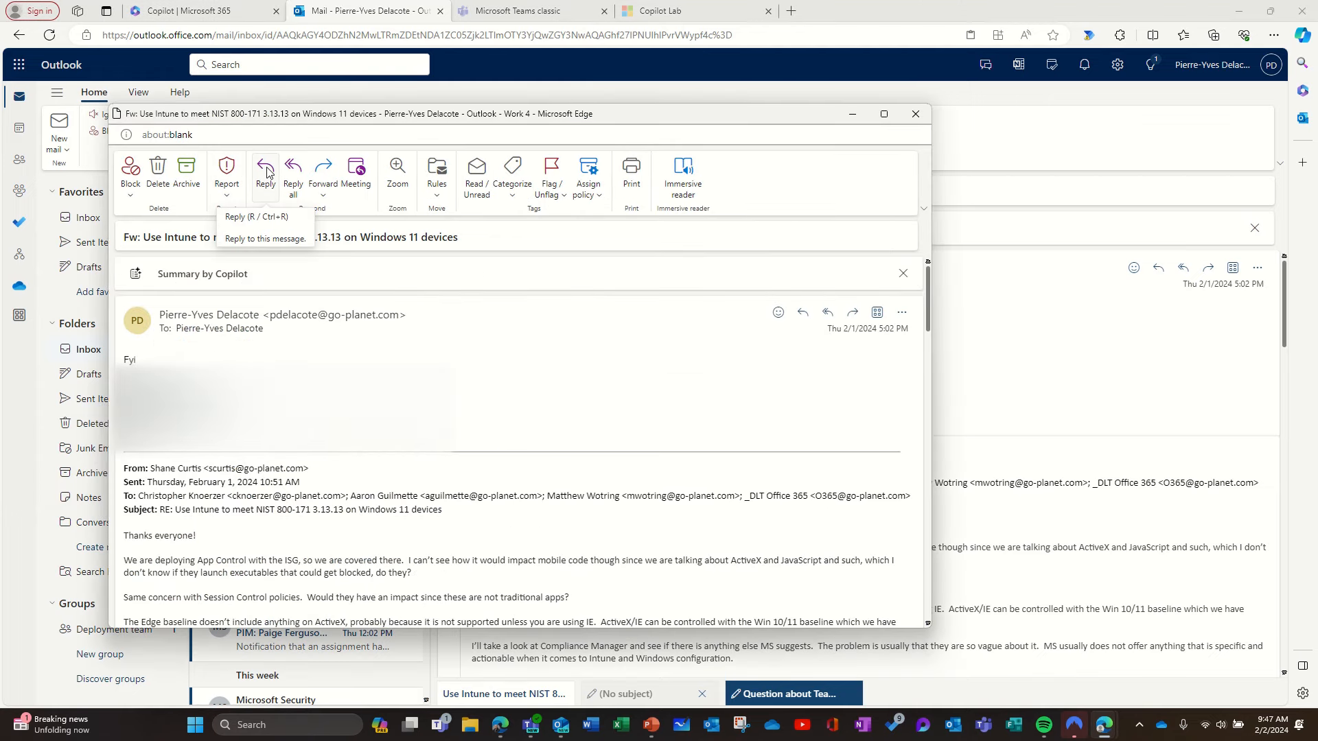
click(266, 172)
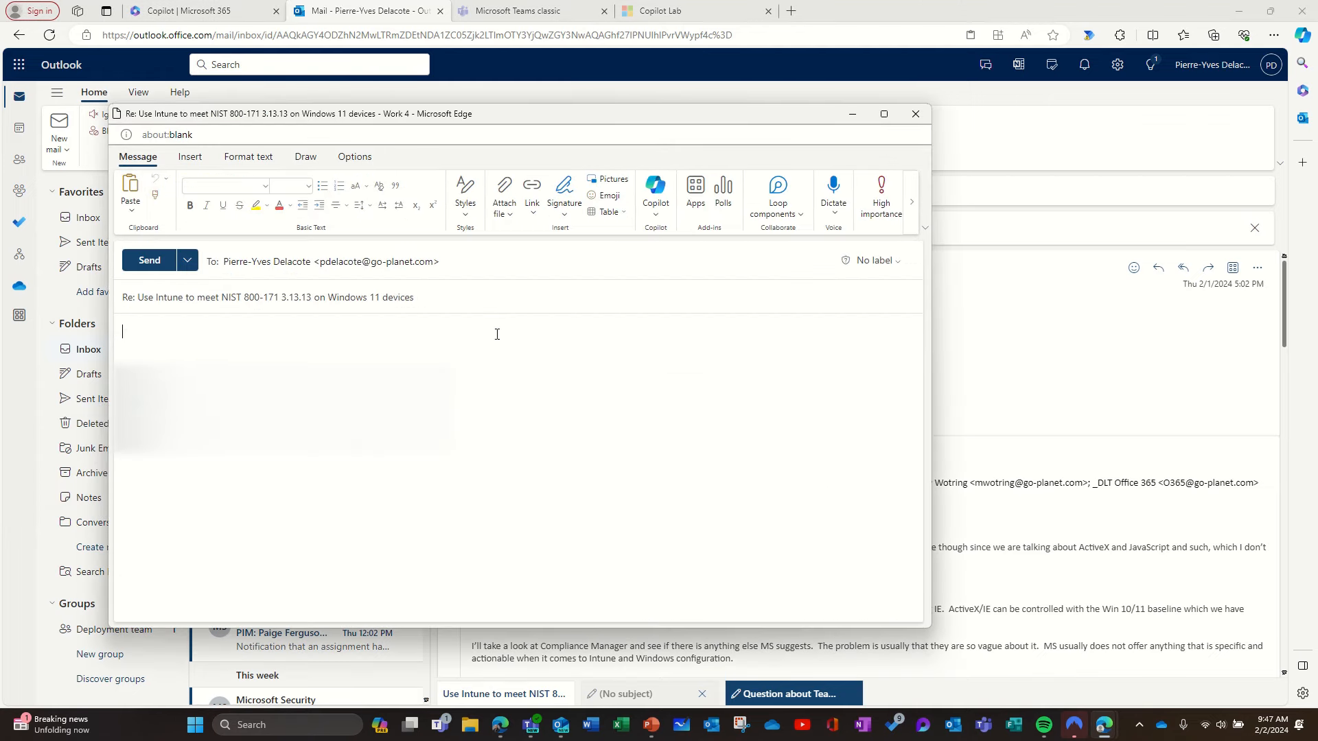
mouse_move(882, 115)
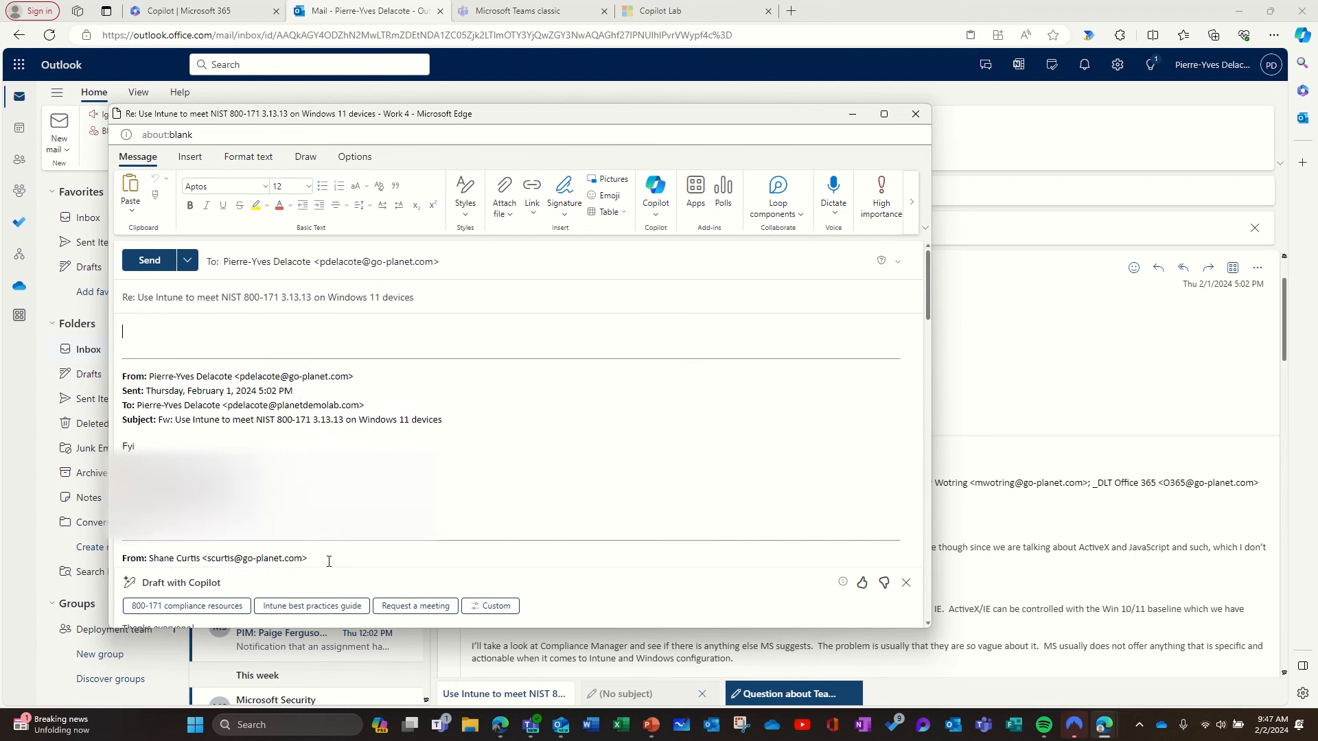
- Generate a reply draft with Copilot's suggested "Intune best practices guide" option and discard it
click(317, 610)
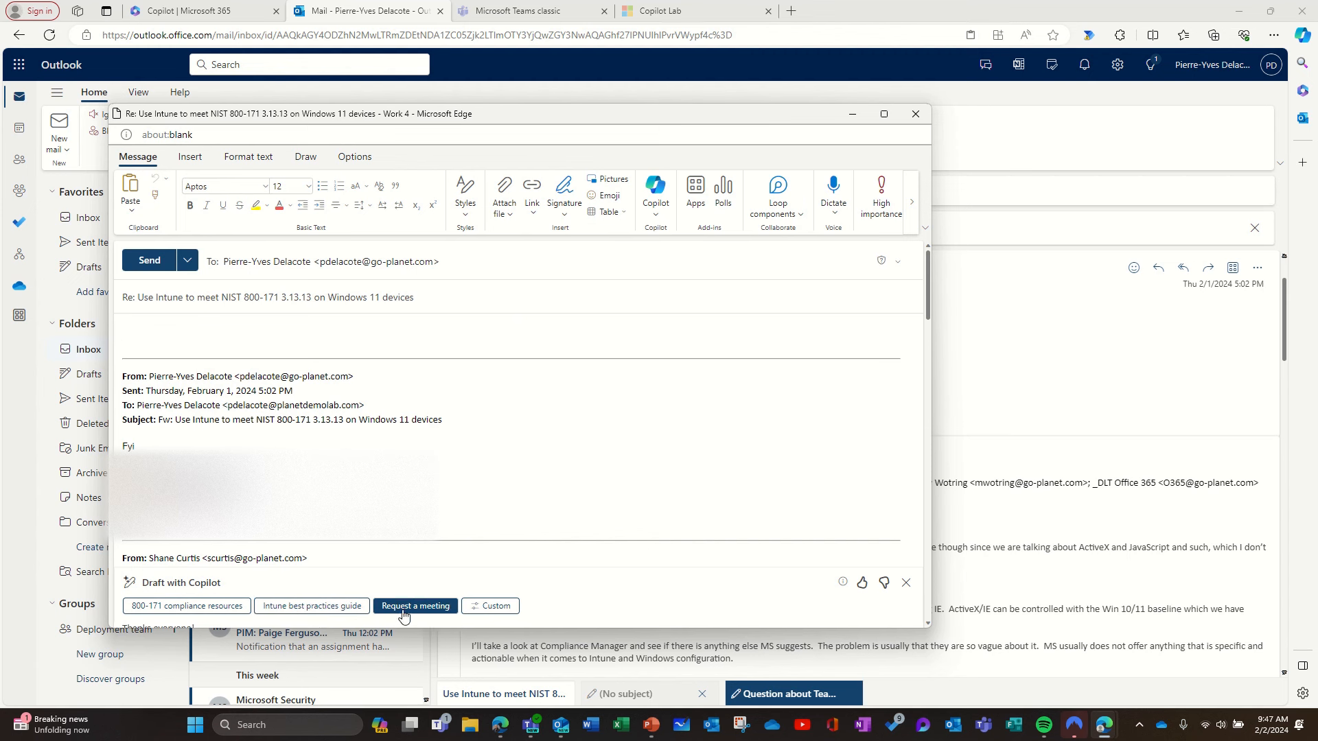
click(304, 607)
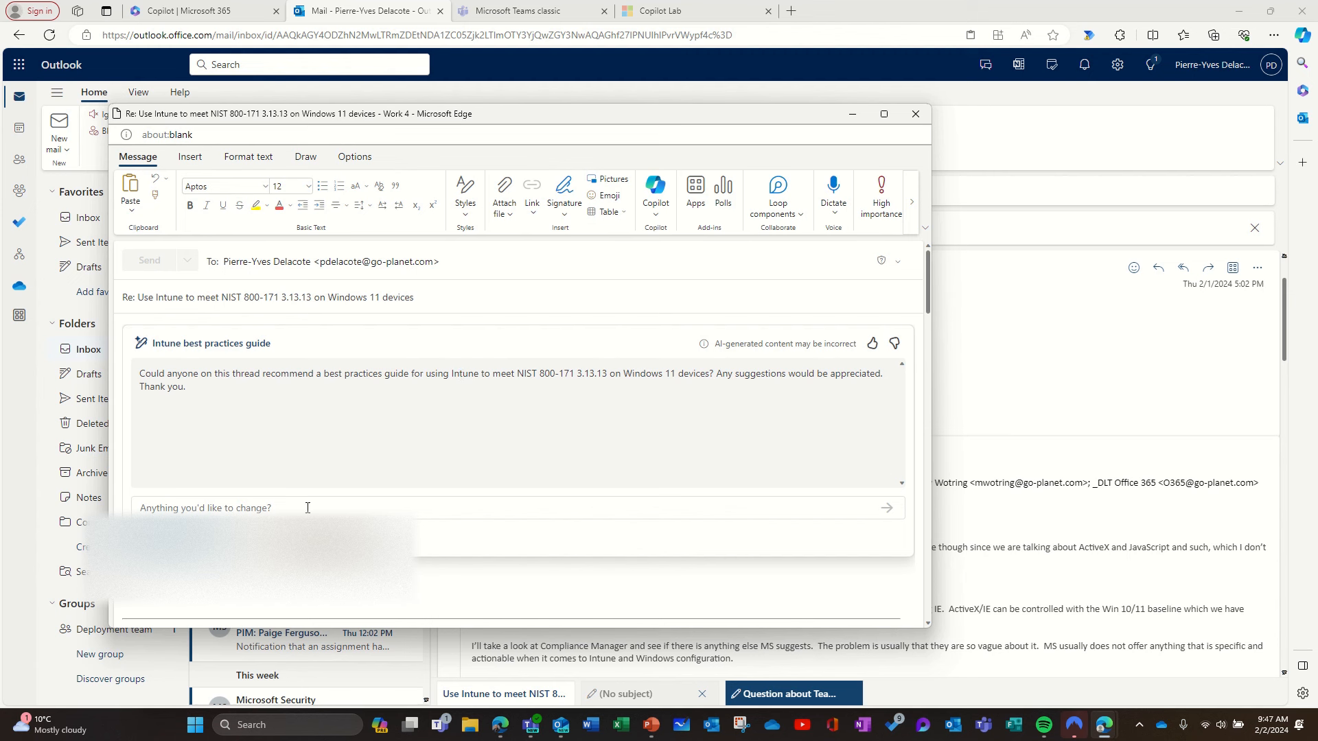
click(236, 540)
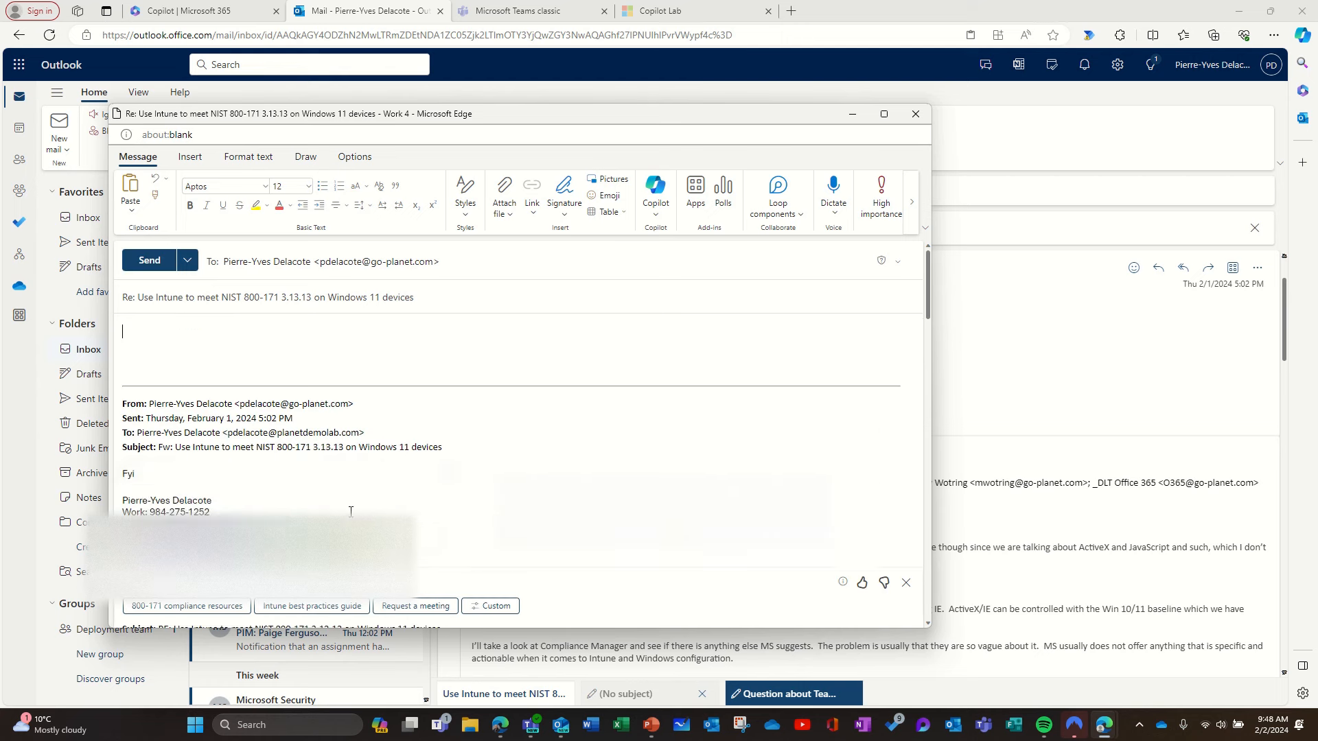
- Look over the quoted email thread below the empty Intune NIST 800-171 reply and close the reply window
scroll(308, 454, down, 10)
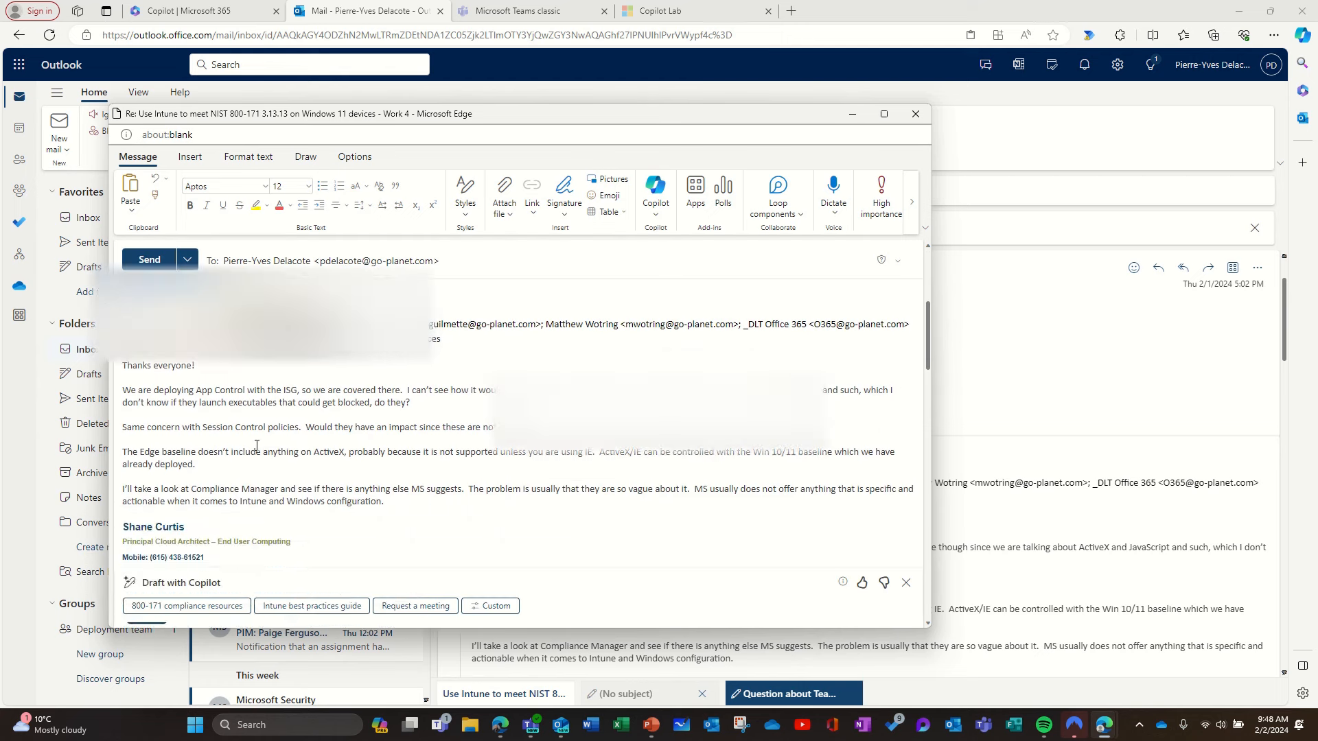
scroll(343, 488, up, 10)
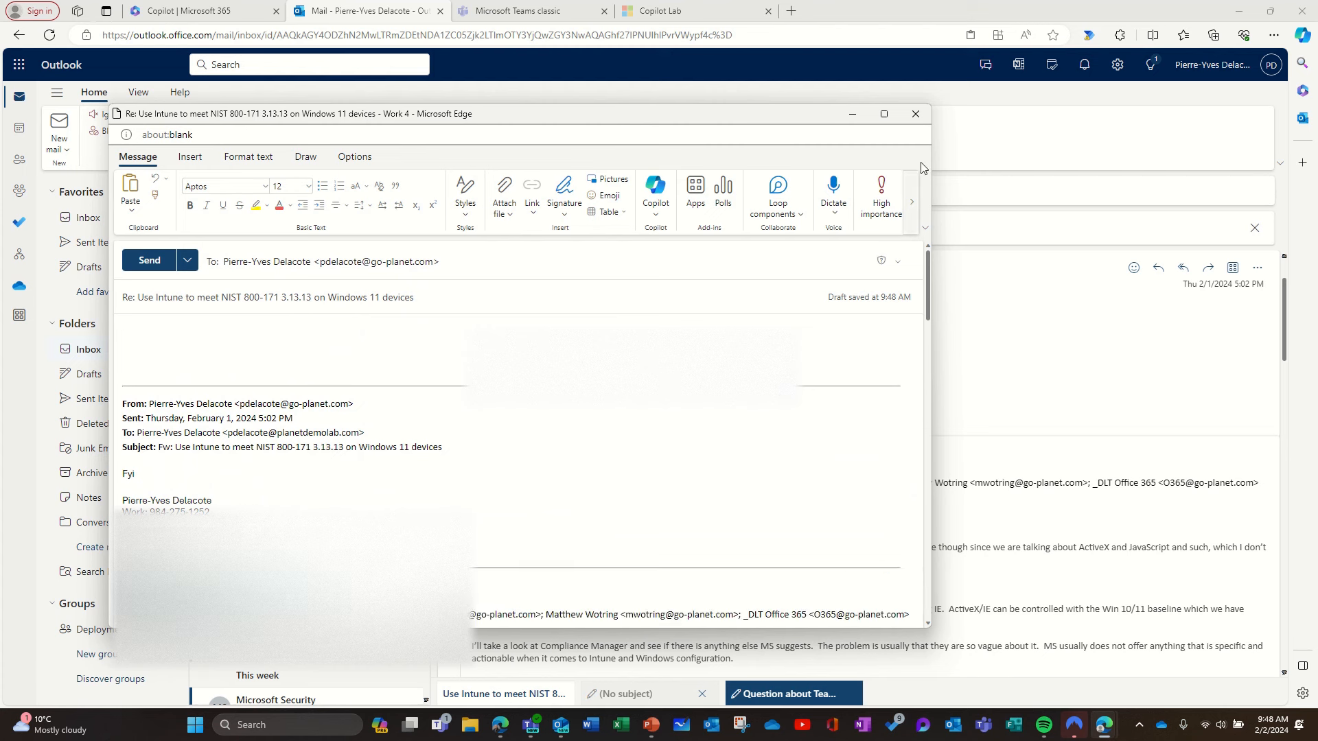
click(916, 113)
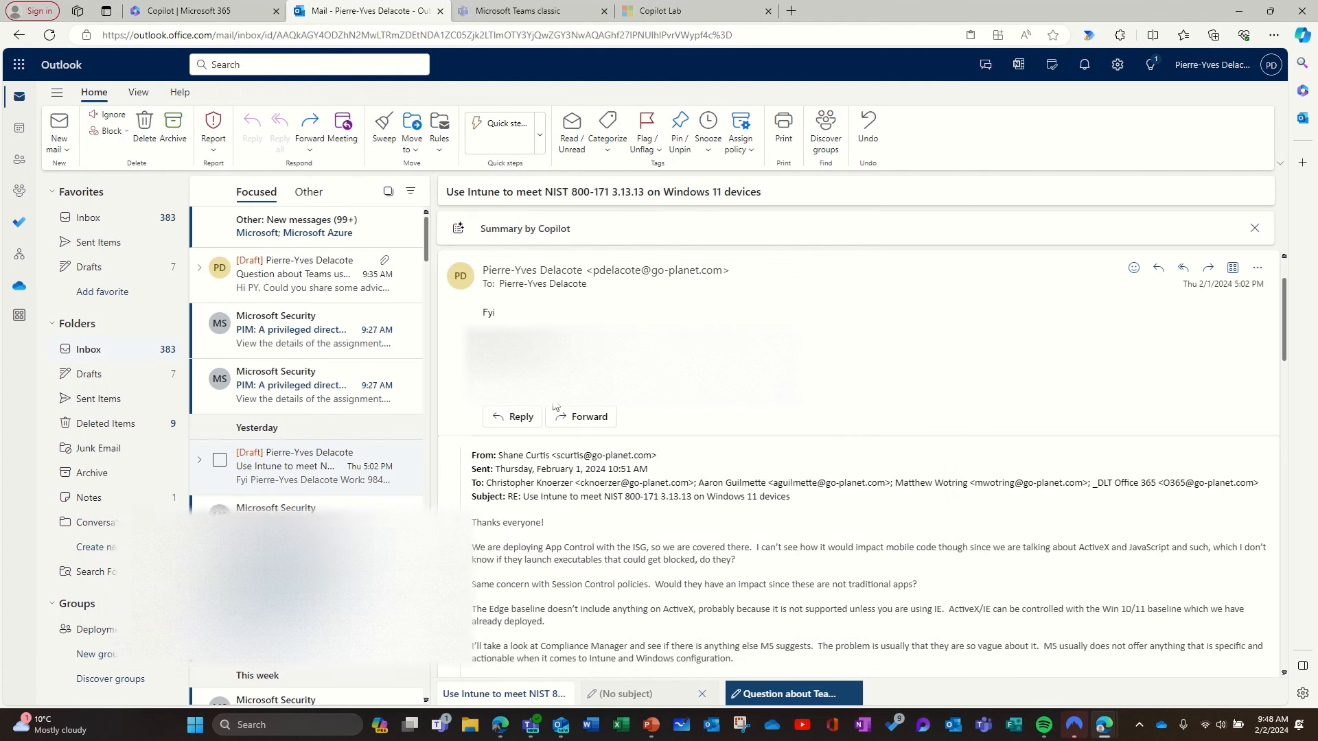